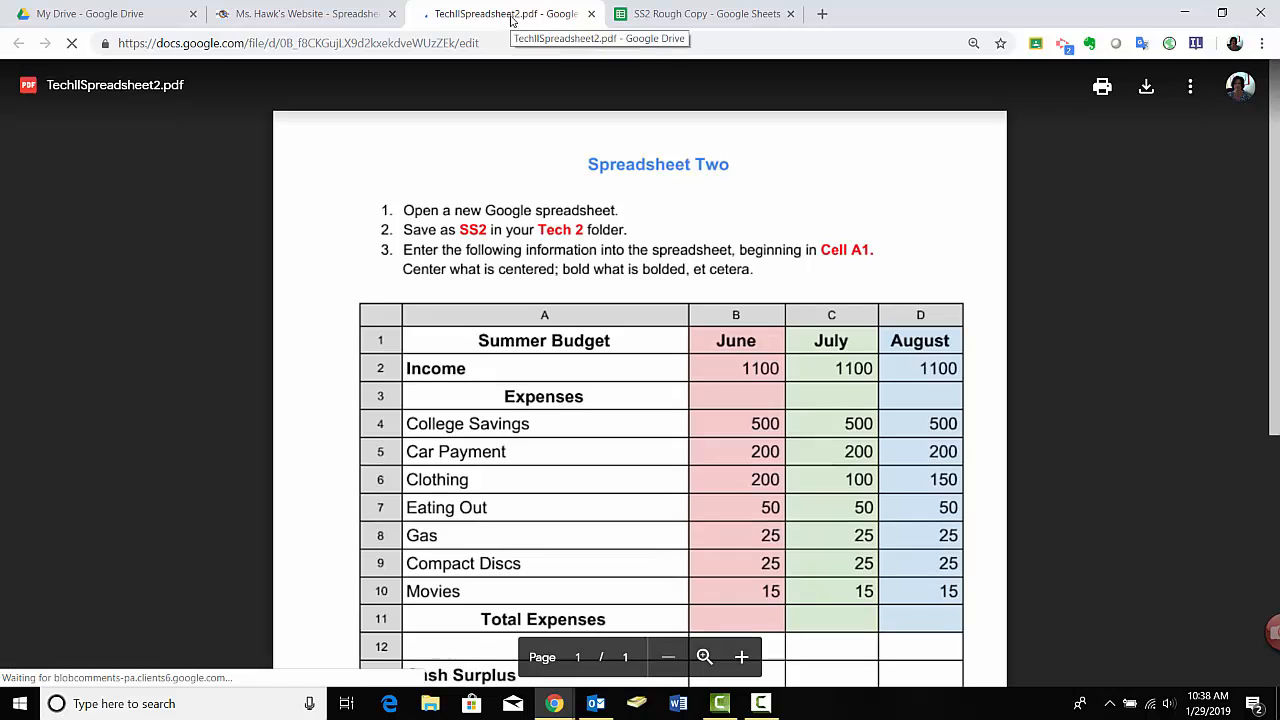
# Move the TechIISpreadsheet2.pdf instructions to their own window, snap it to the left half beside the other browser window, and show the SS2 Rough Copy spreadsheet there.
pyautogui.moveTo(505, 25); pyautogui.dragTo(485, 458)
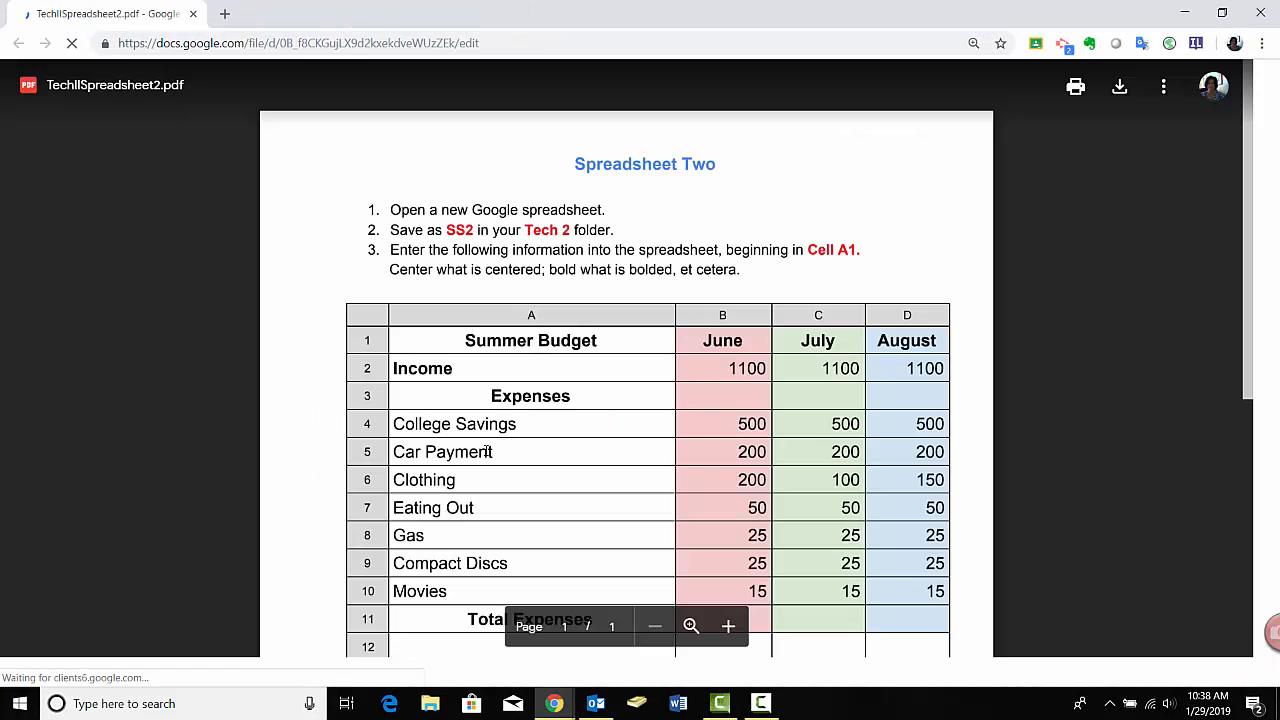
pyautogui.click(346, 704)
pyautogui.rightClick(153, 201)
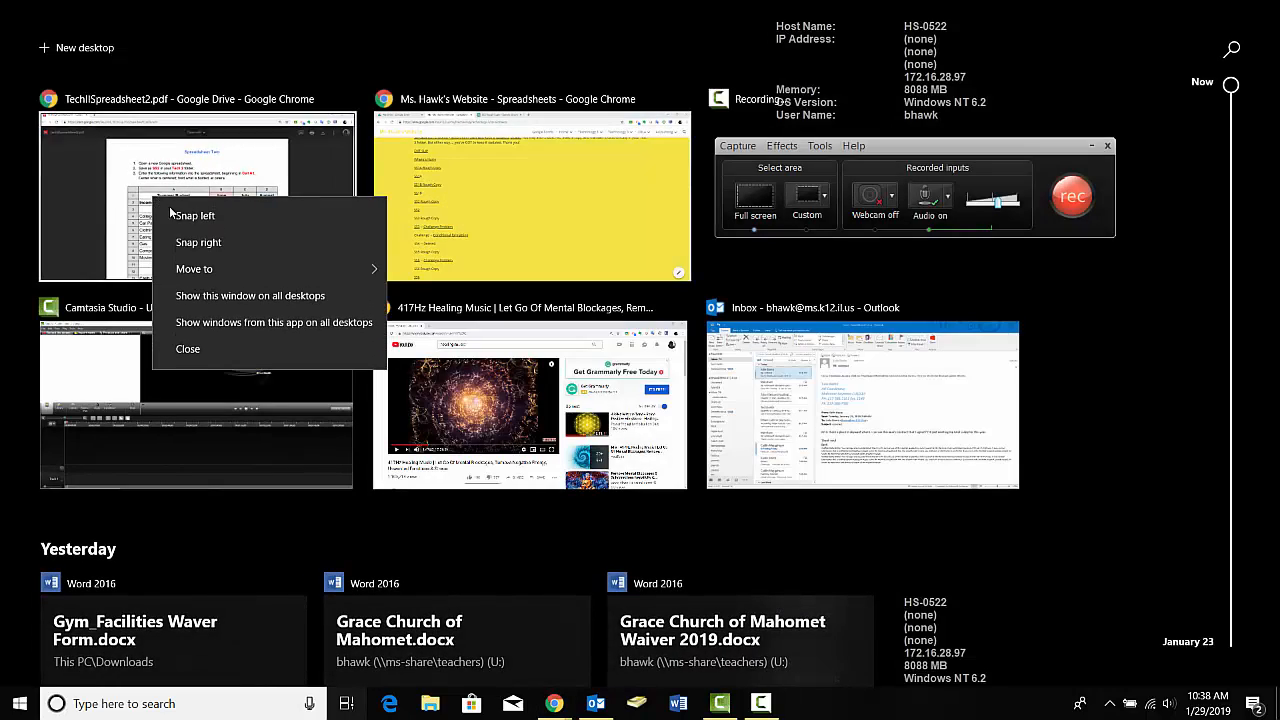
pyautogui.click(182, 214)
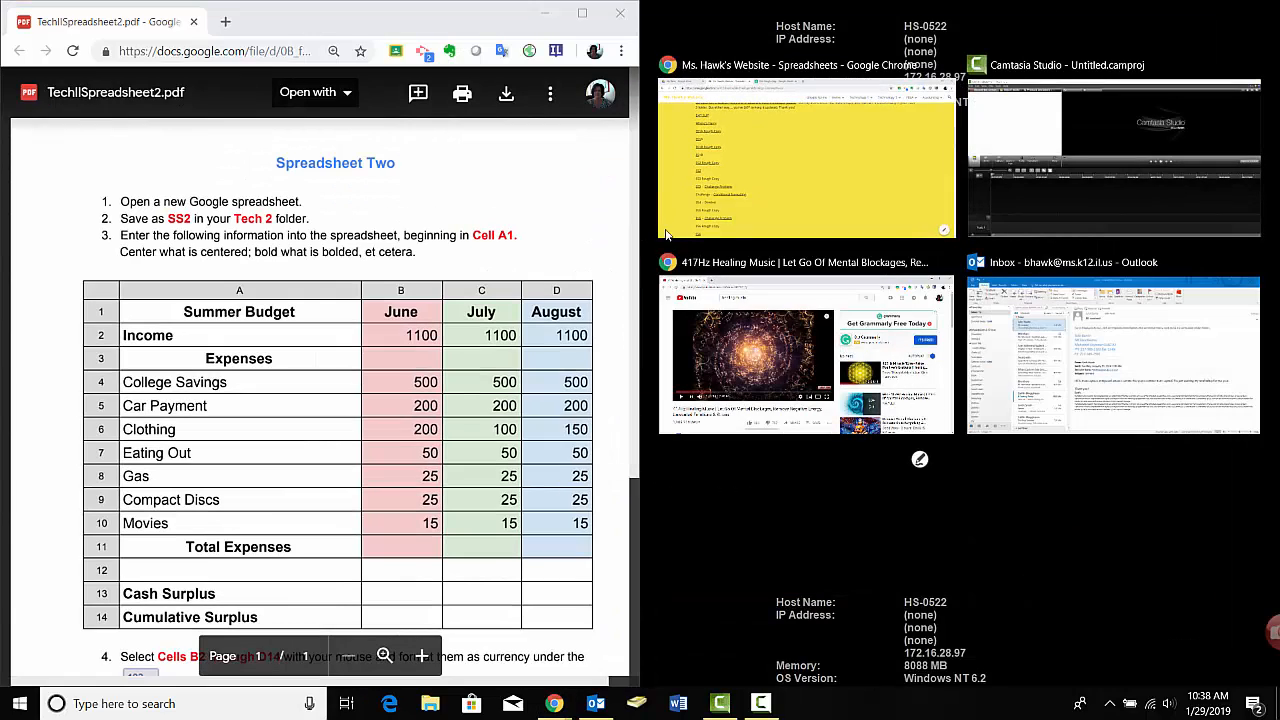
pyautogui.click(760, 165)
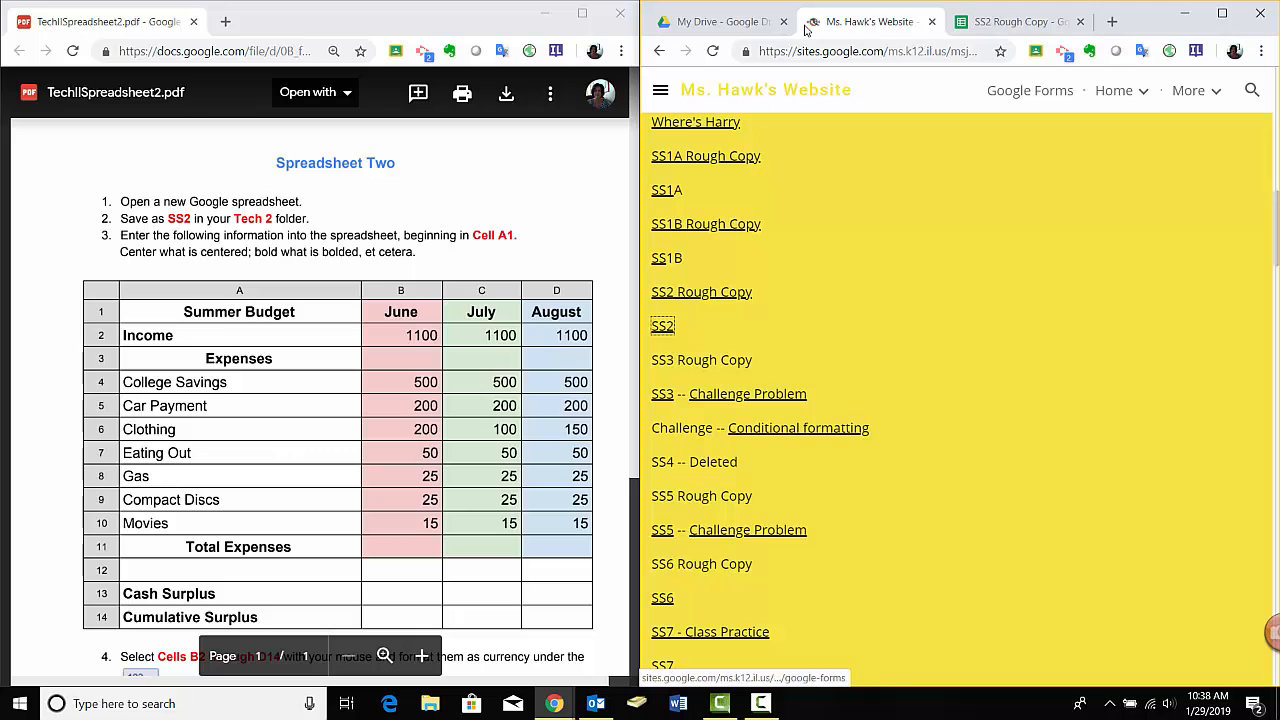
pyautogui.click(1020, 22)
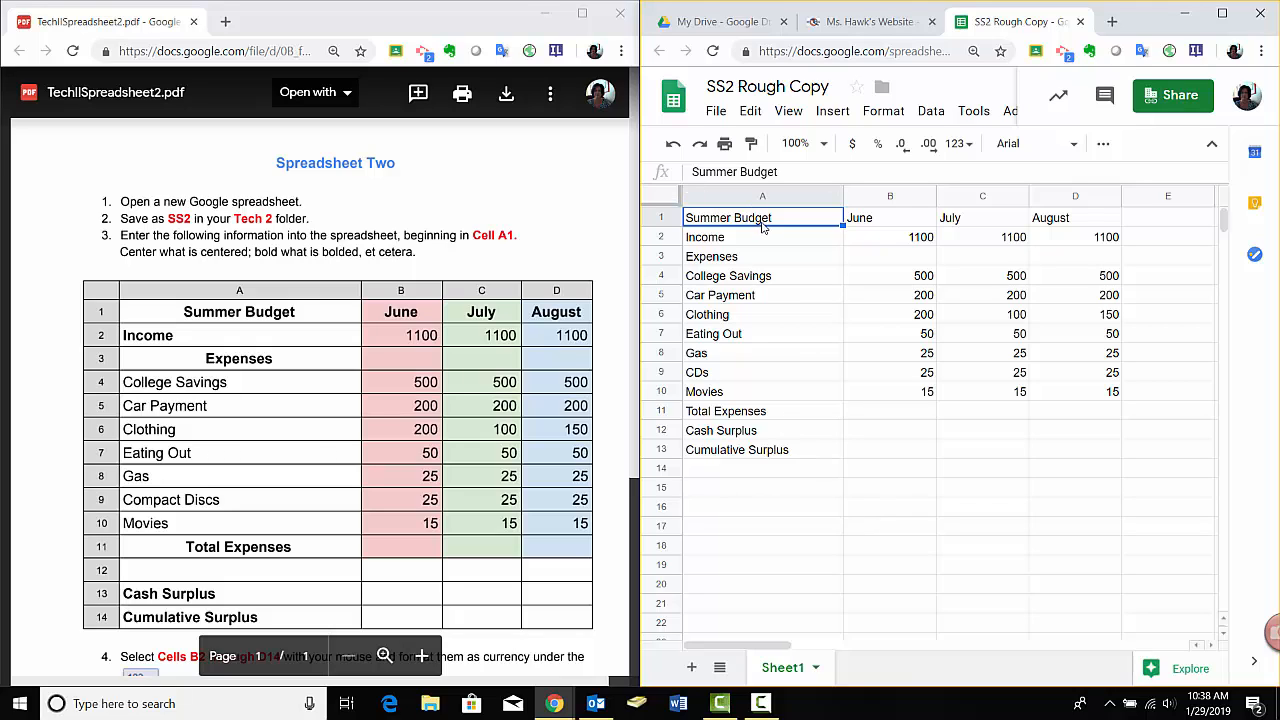
# Make the header row 1 (Summer Budget, June, July, August) bold and centered.
pyautogui.click(658, 217)
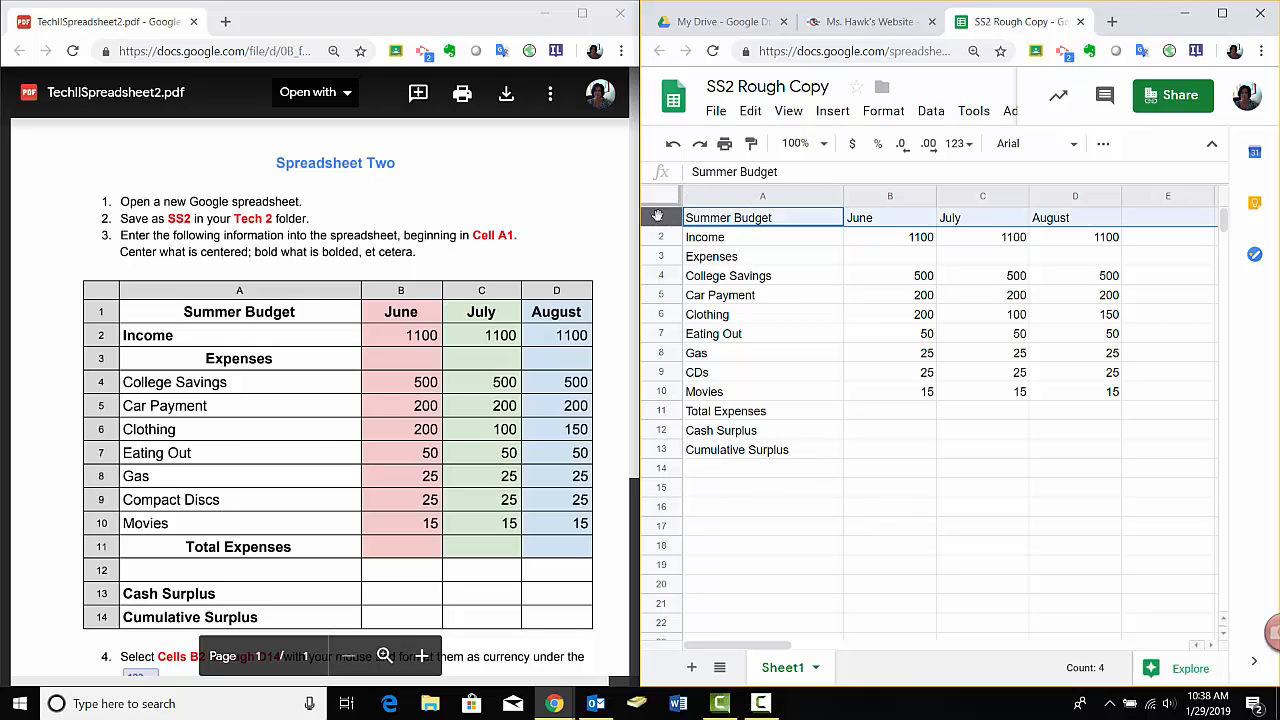
pyautogui.click(1104, 146)
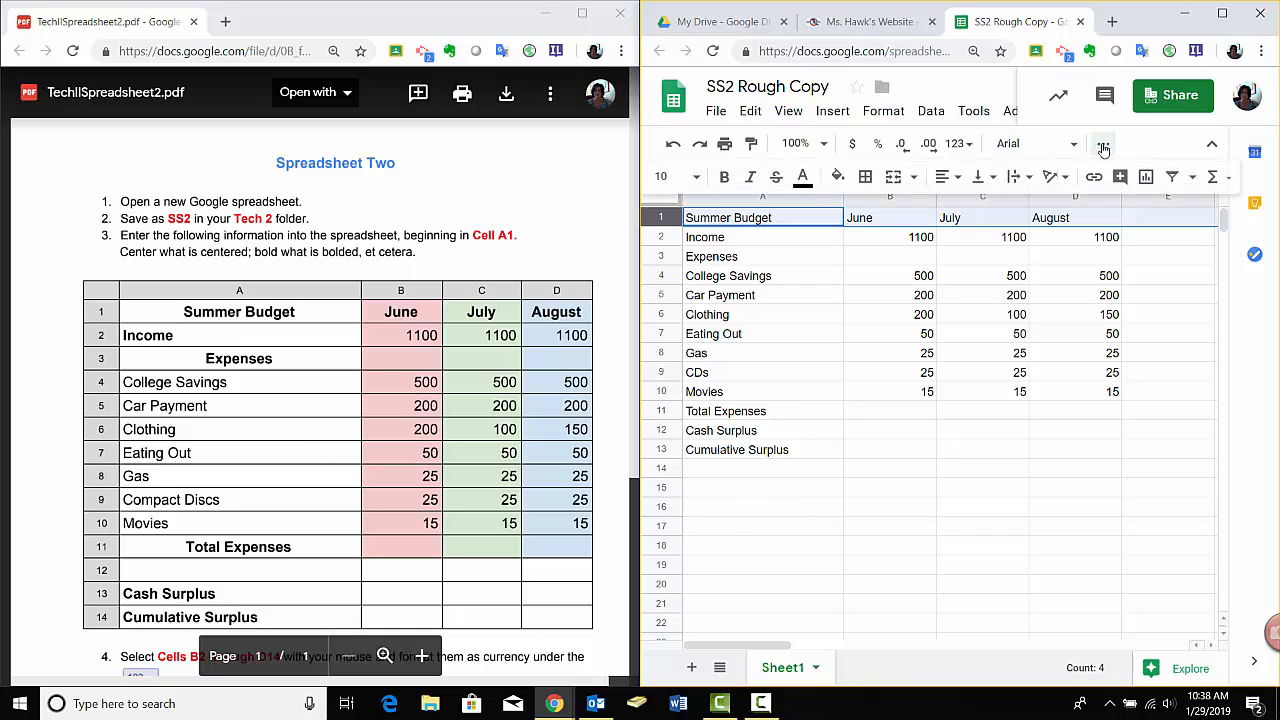
pyautogui.click(724, 180)
pyautogui.click(946, 177)
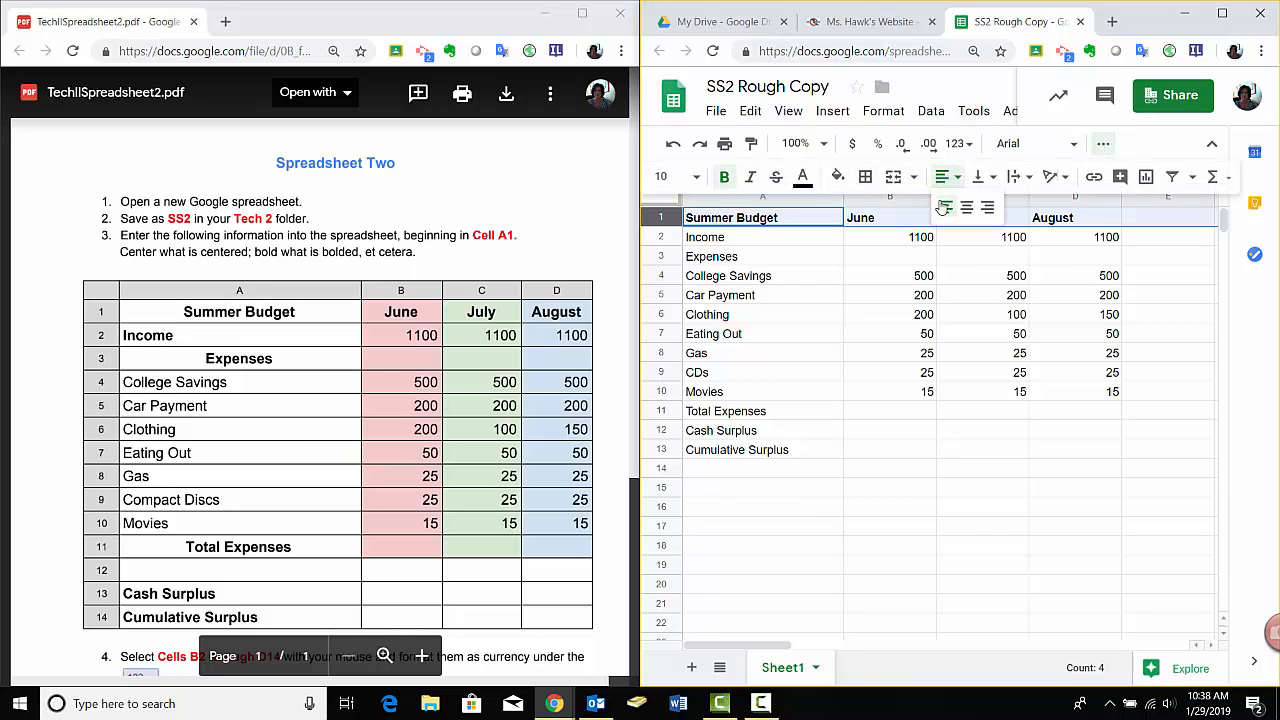
pyautogui.click(968, 210)
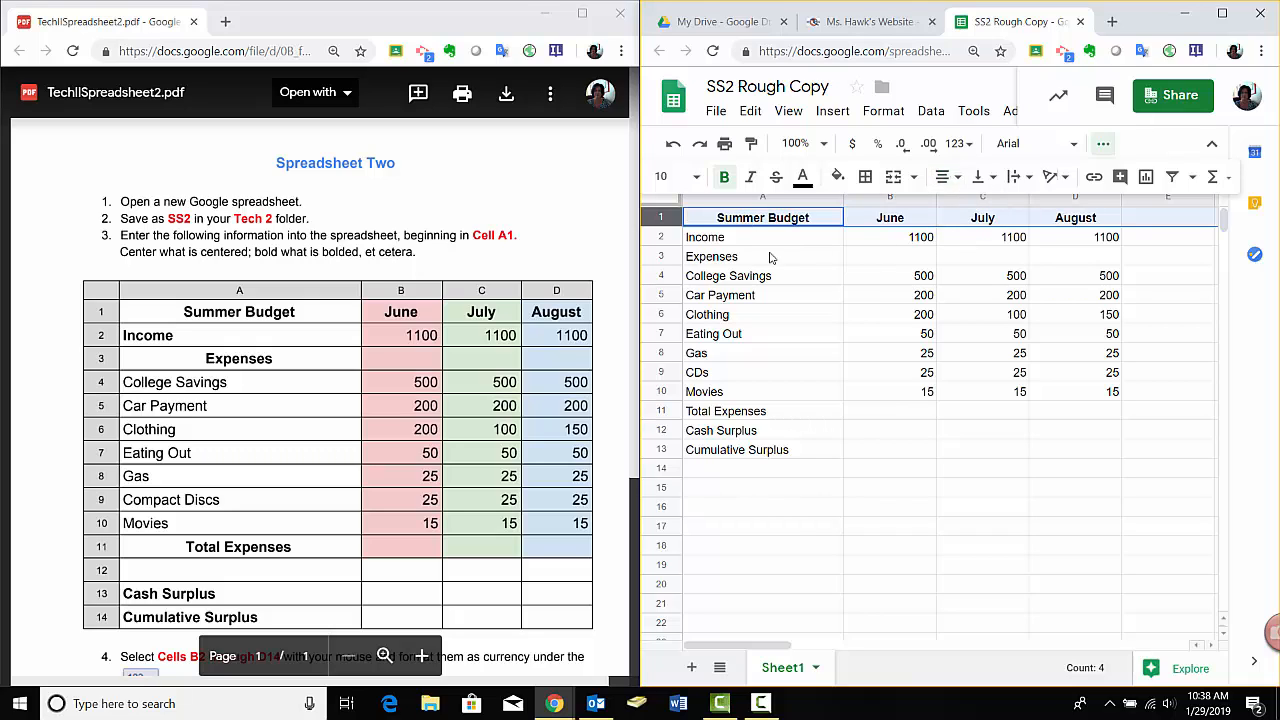
# Bold the Income and Expenses labels in A2:A3 and center the Expenses label.
pyautogui.moveTo(730, 244); pyautogui.dragTo(731, 258)
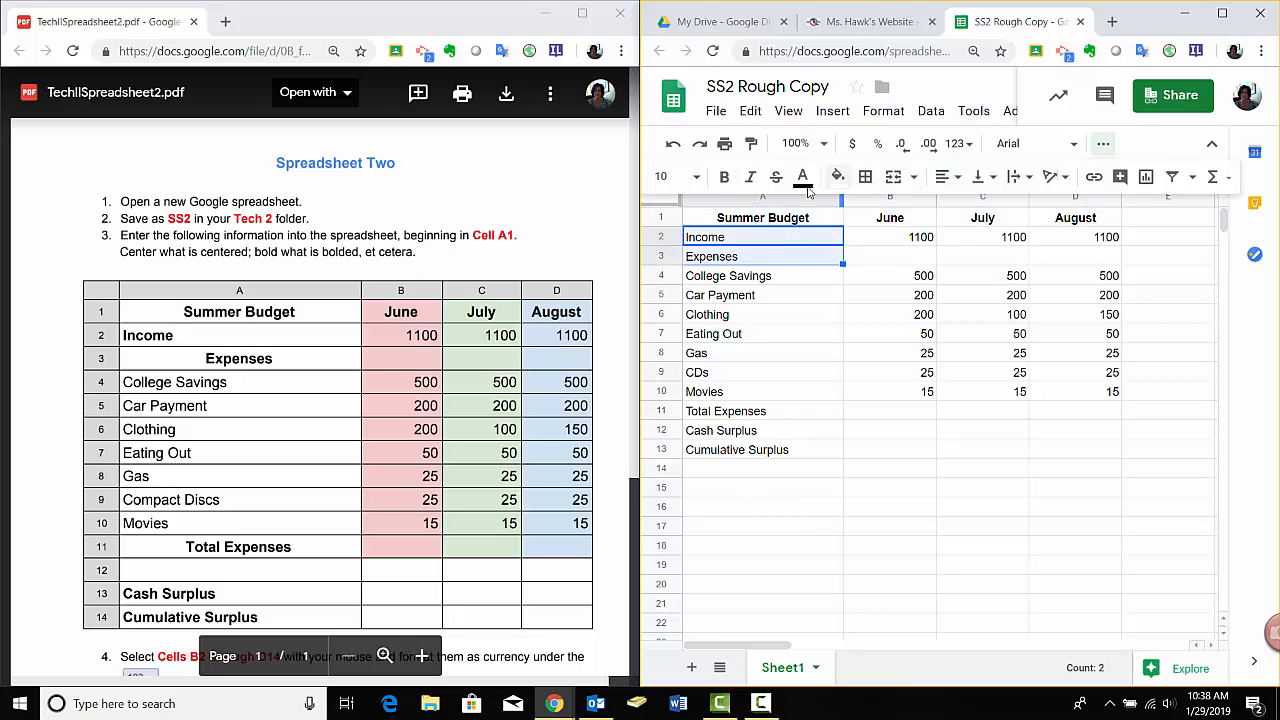
pyautogui.click(724, 177)
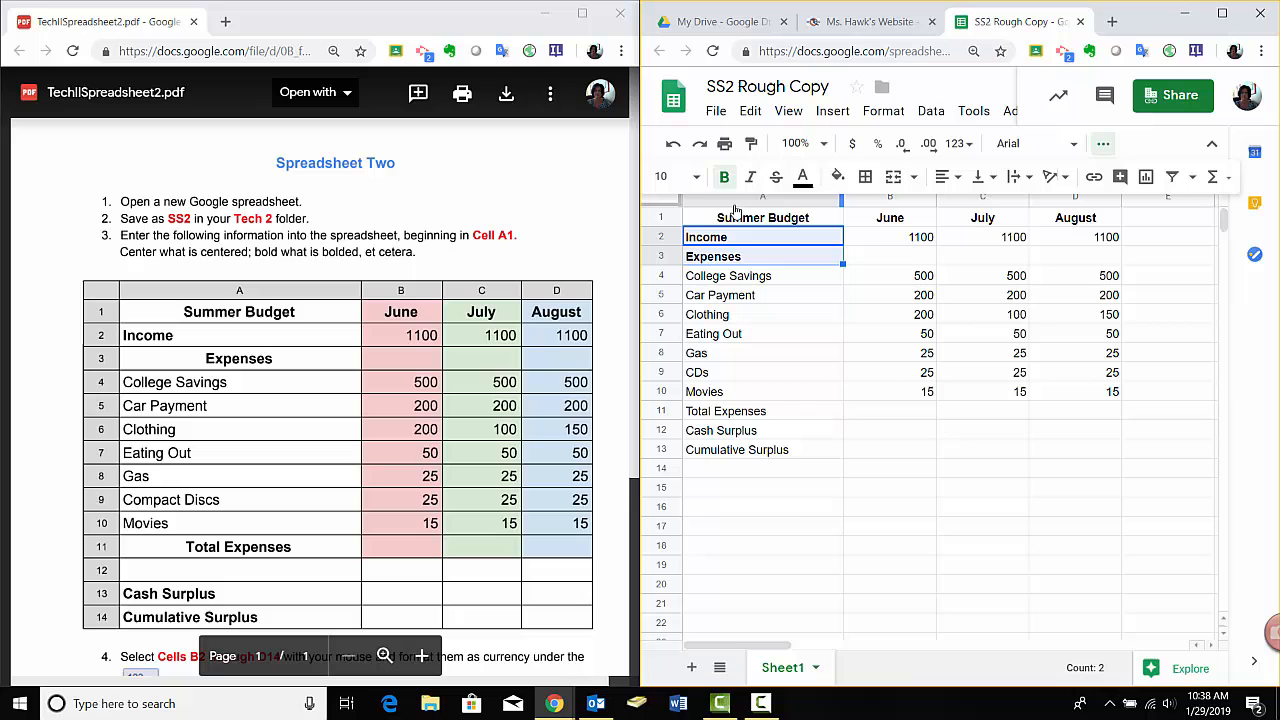
pyautogui.click(758, 258)
pyautogui.click(945, 176)
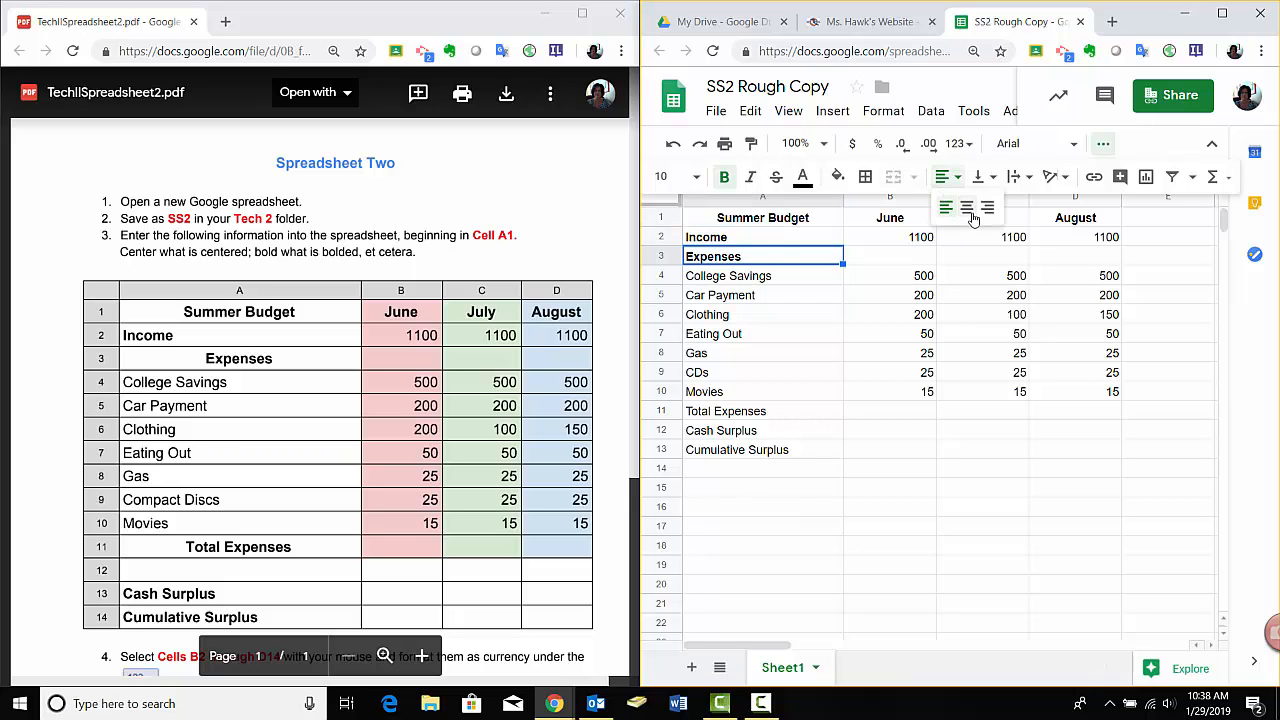
pyautogui.click(968, 210)
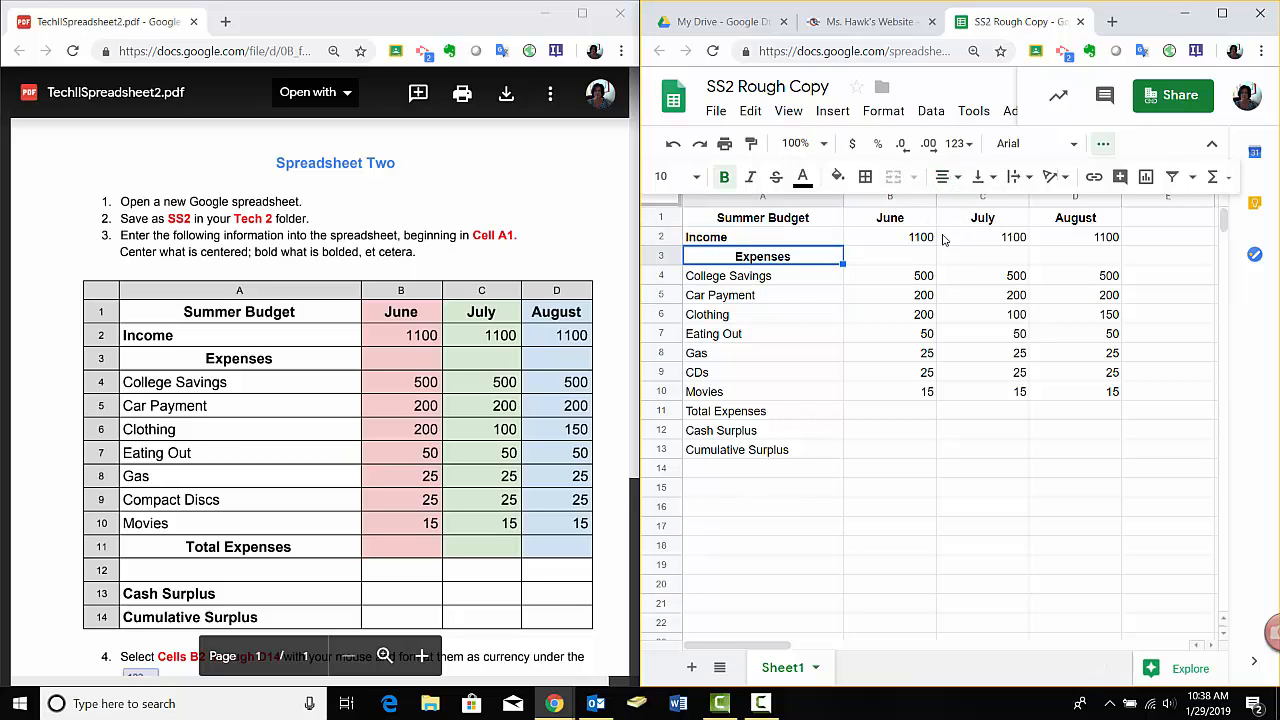
# Bold the Total Expenses, Cash Surplus and Cumulative Surplus labels in A11:A13, and center Total Expenses.
pyautogui.click(749, 418)
pyautogui.hotkey('shift', 'Down')
pyautogui.hotkey('shift', 'Down')
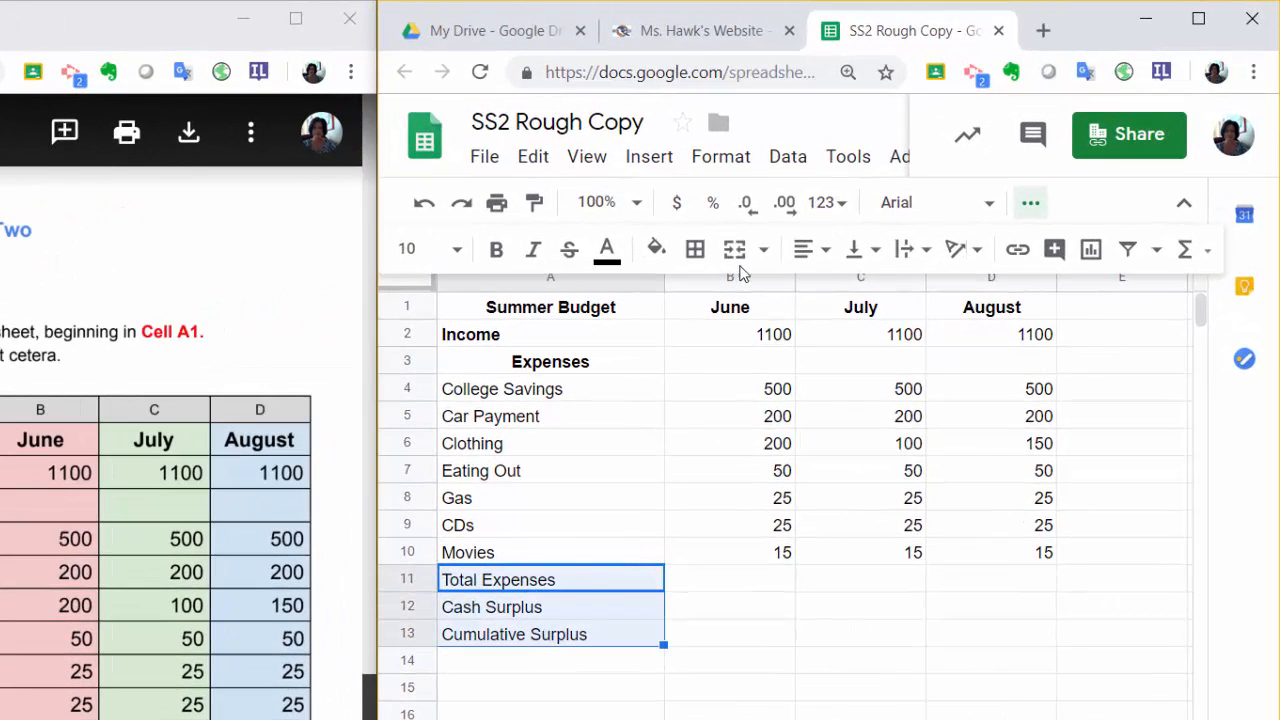
pyautogui.click(508, 259)
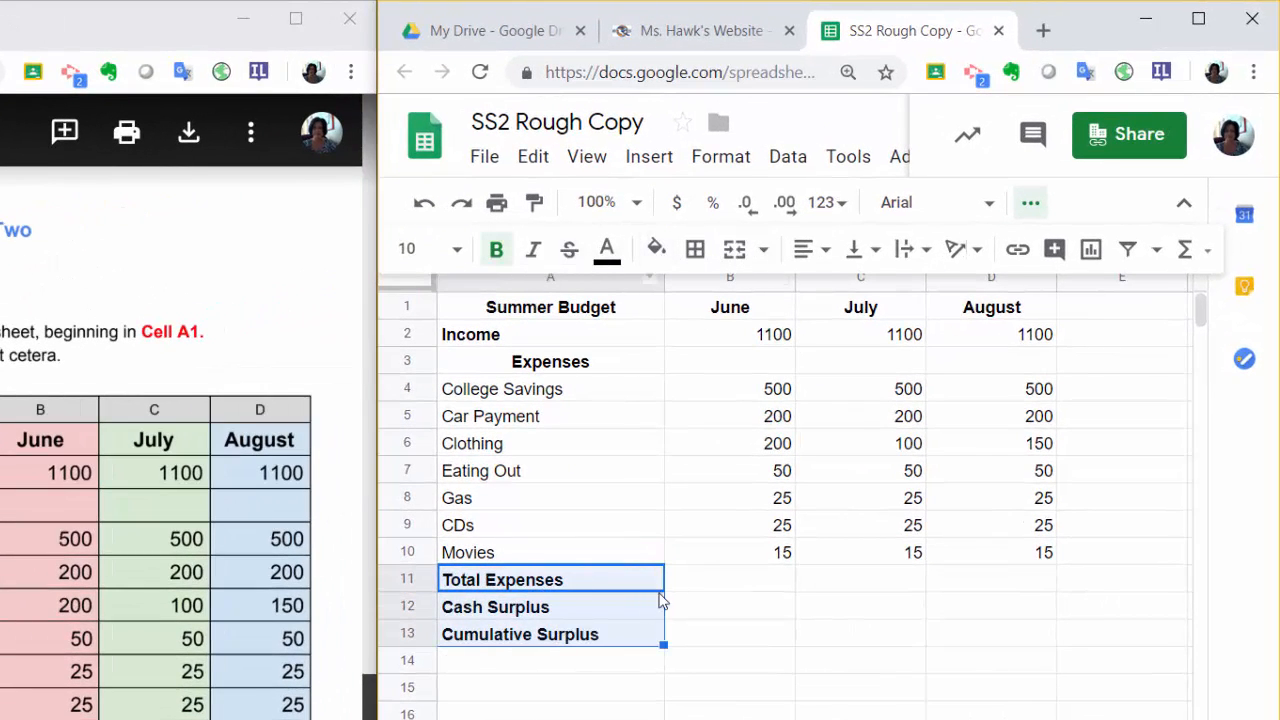
pyautogui.click(570, 584)
pyautogui.click(816, 255)
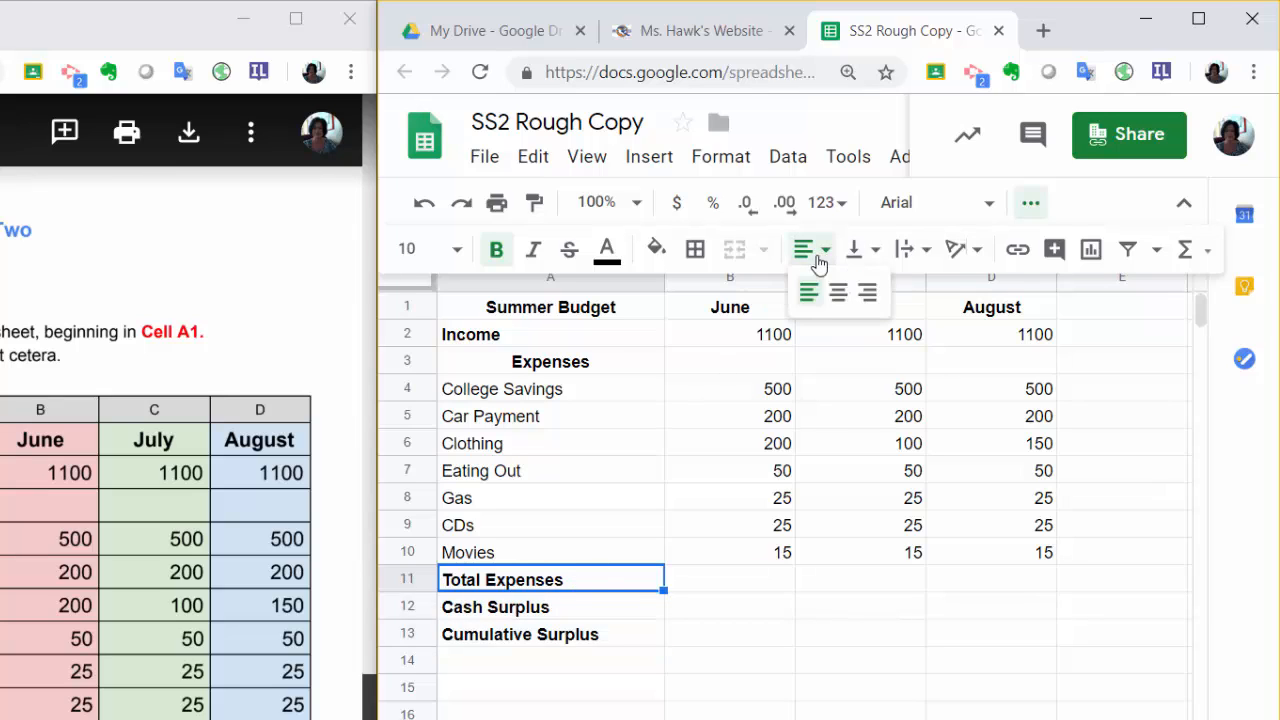
pyautogui.click(840, 293)
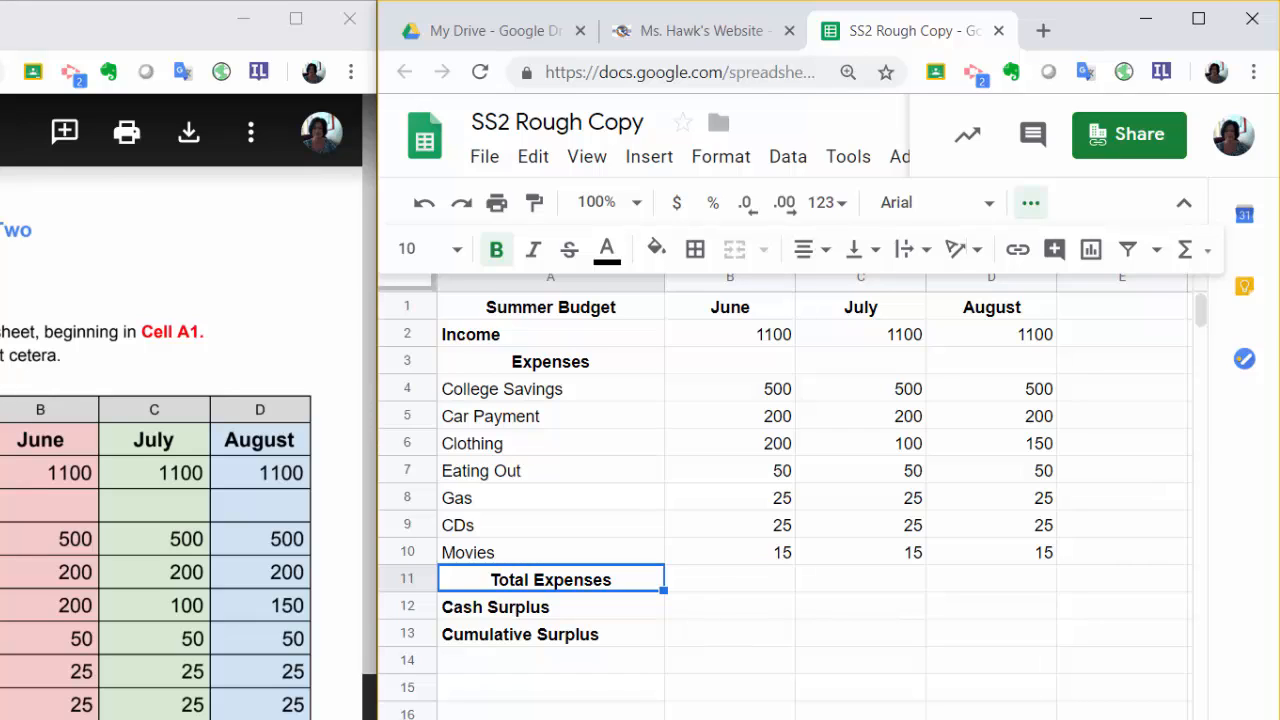
# Format cells B2 through D14 as currency, as the PDF instructions require.
pyautogui.scroll(-5, 180, 450)
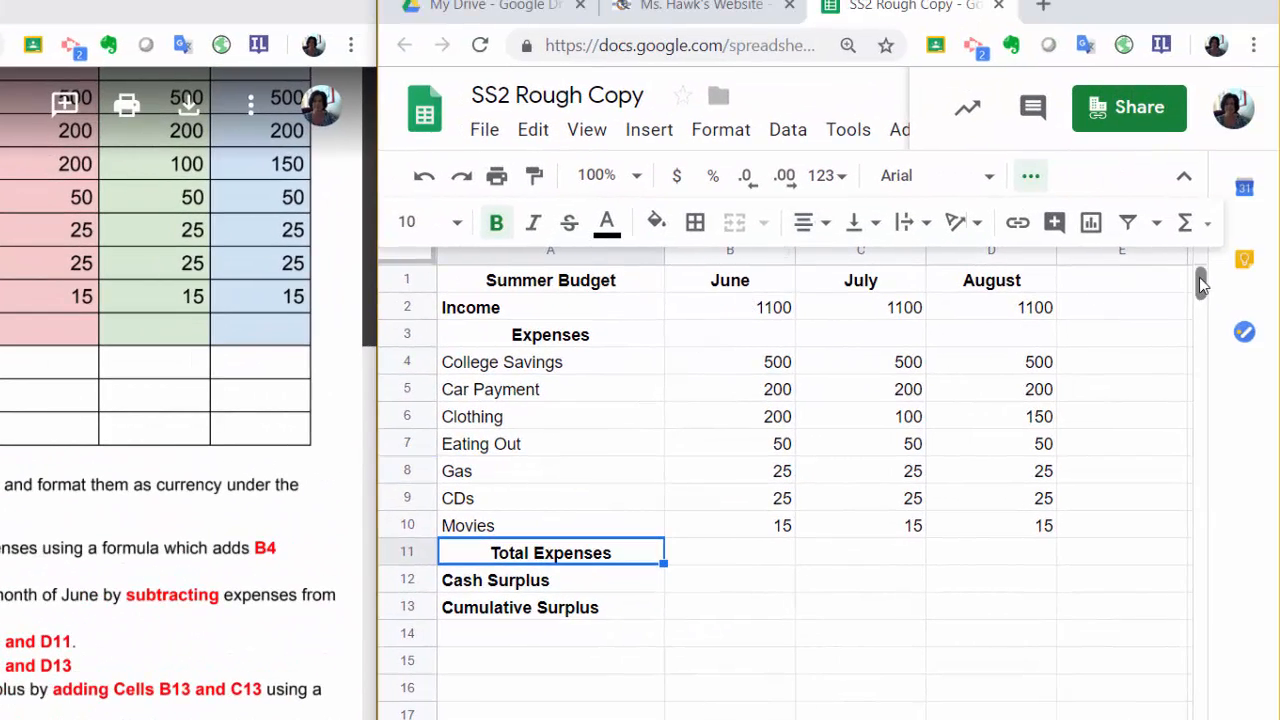
pyautogui.click(1030, 176)
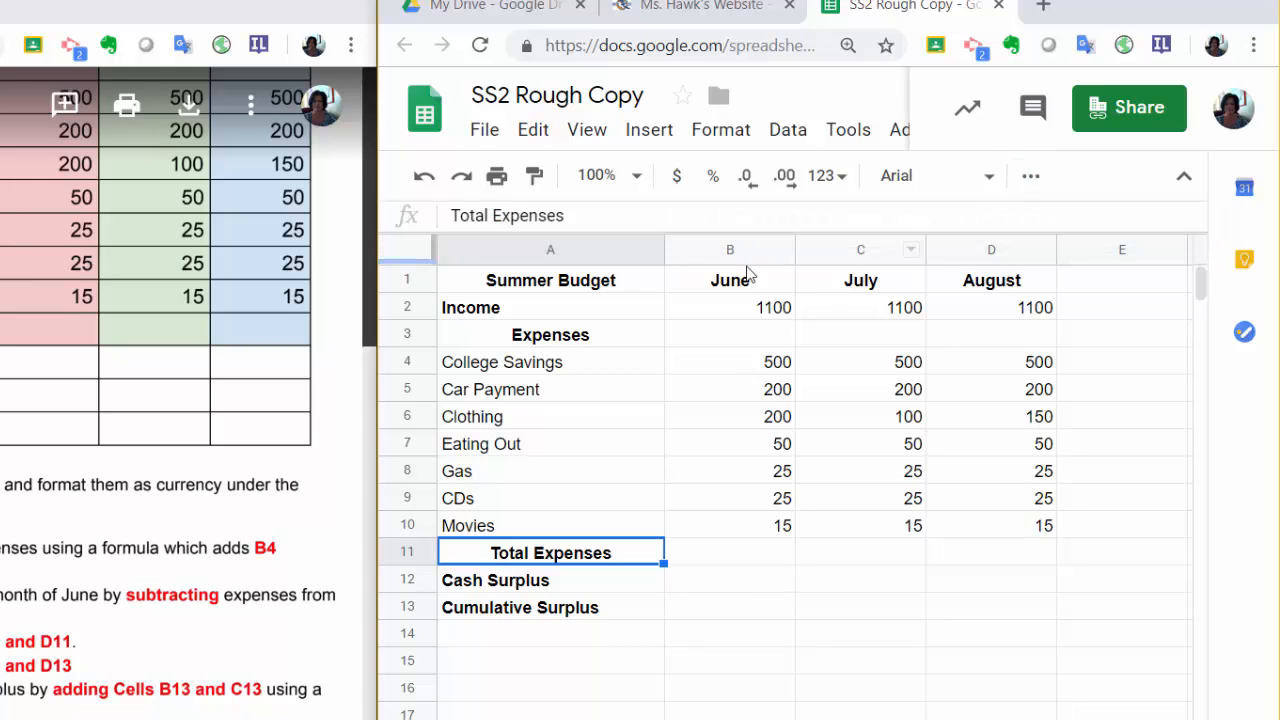
pyautogui.click(733, 312)
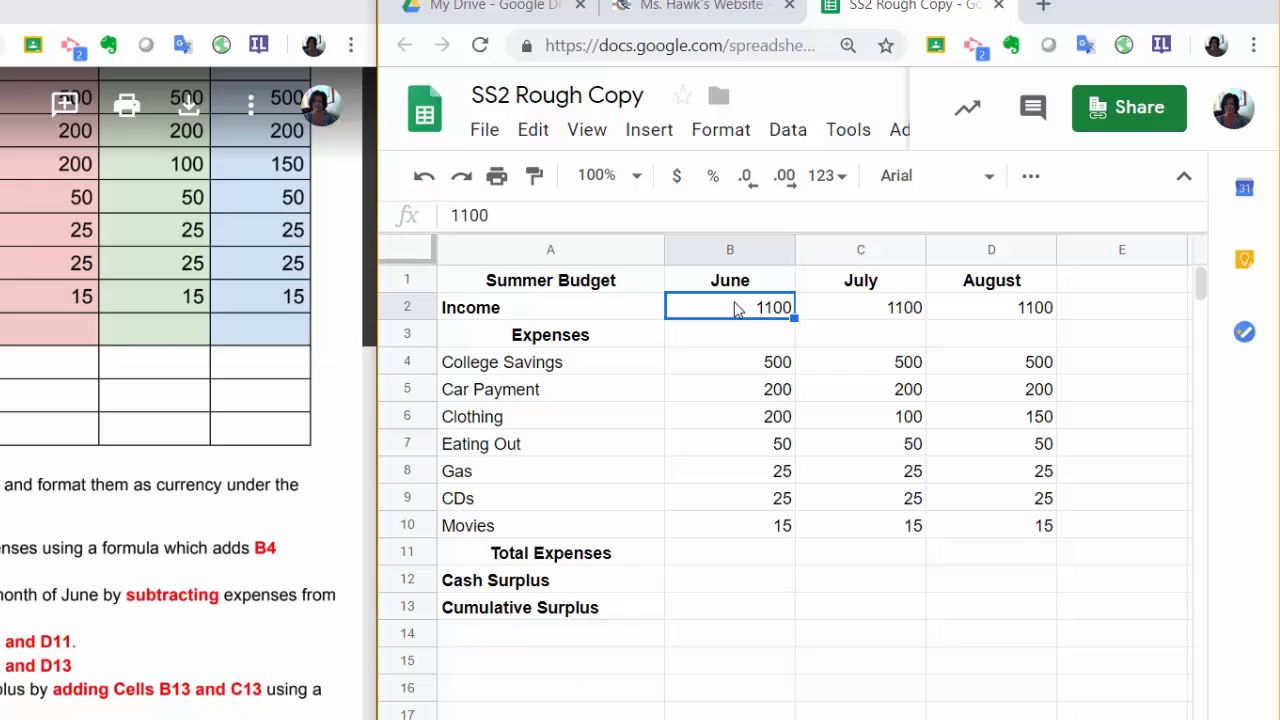
pyautogui.moveTo(735, 310); pyautogui.dragTo(1015, 636)
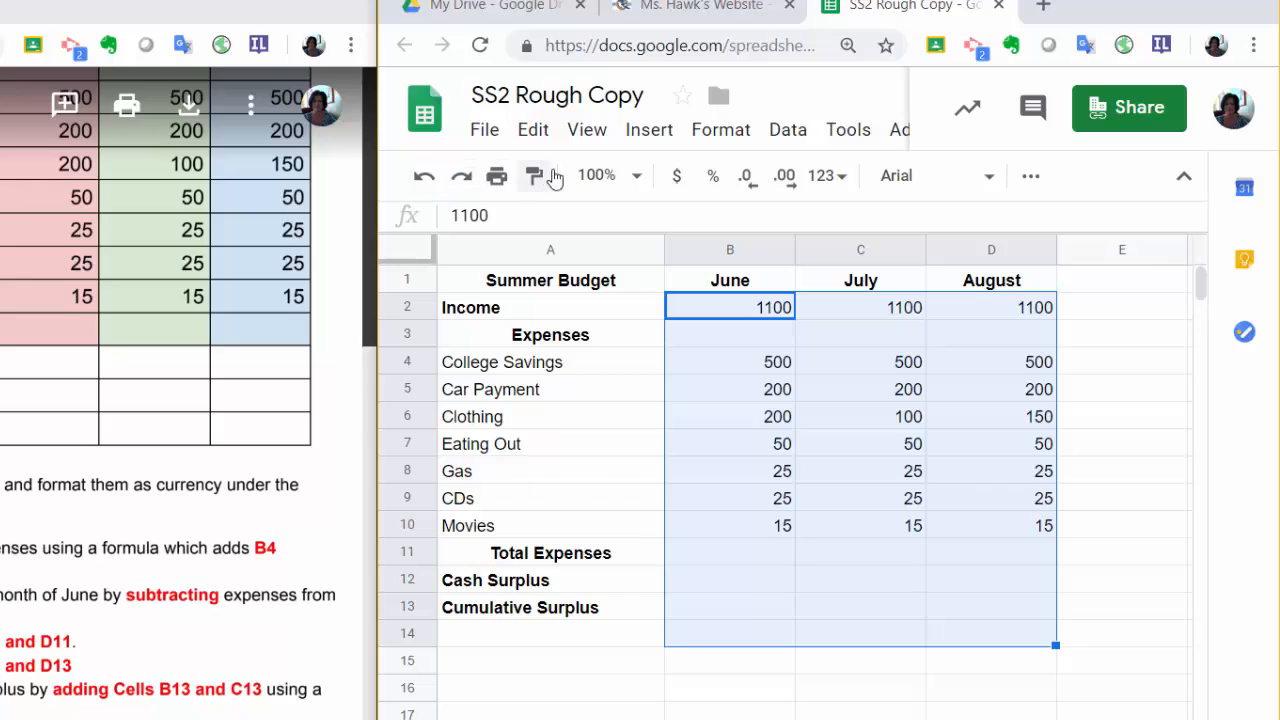
pyautogui.click(677, 180)
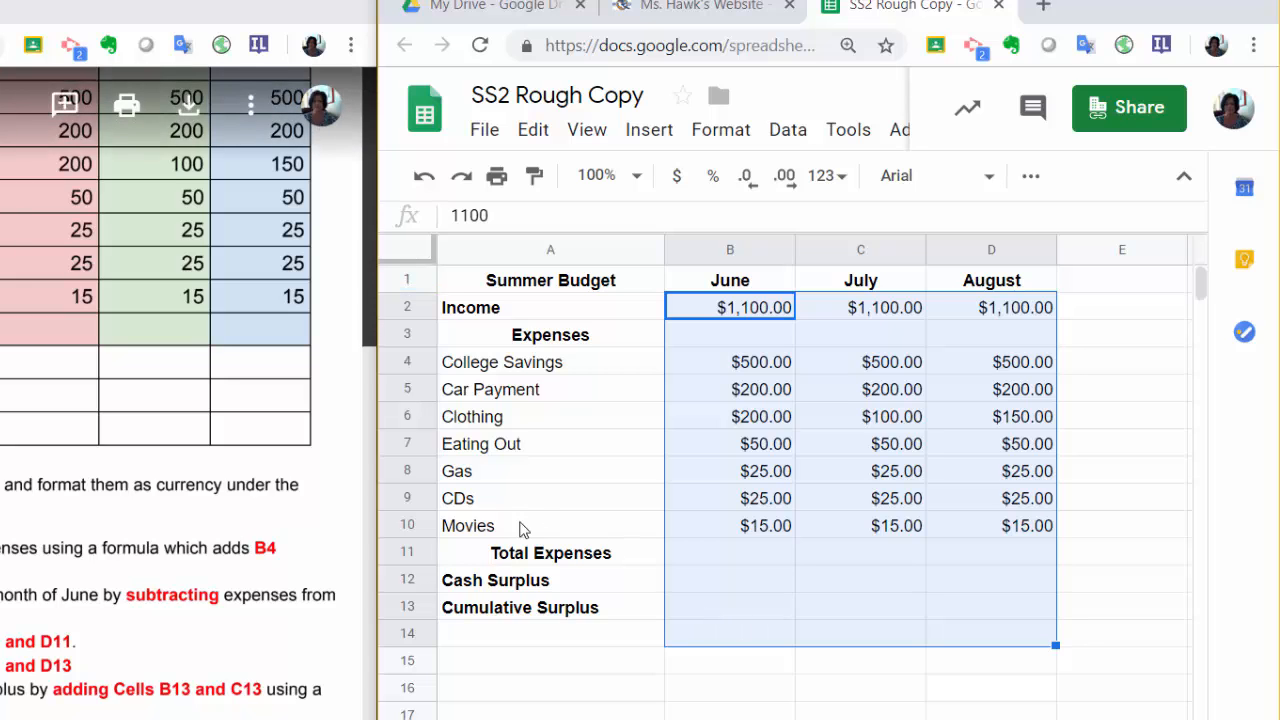
# Total the June expenses in B11 with the SUM function over B4:B10 and check the cell's formula.
pyautogui.click(751, 557)
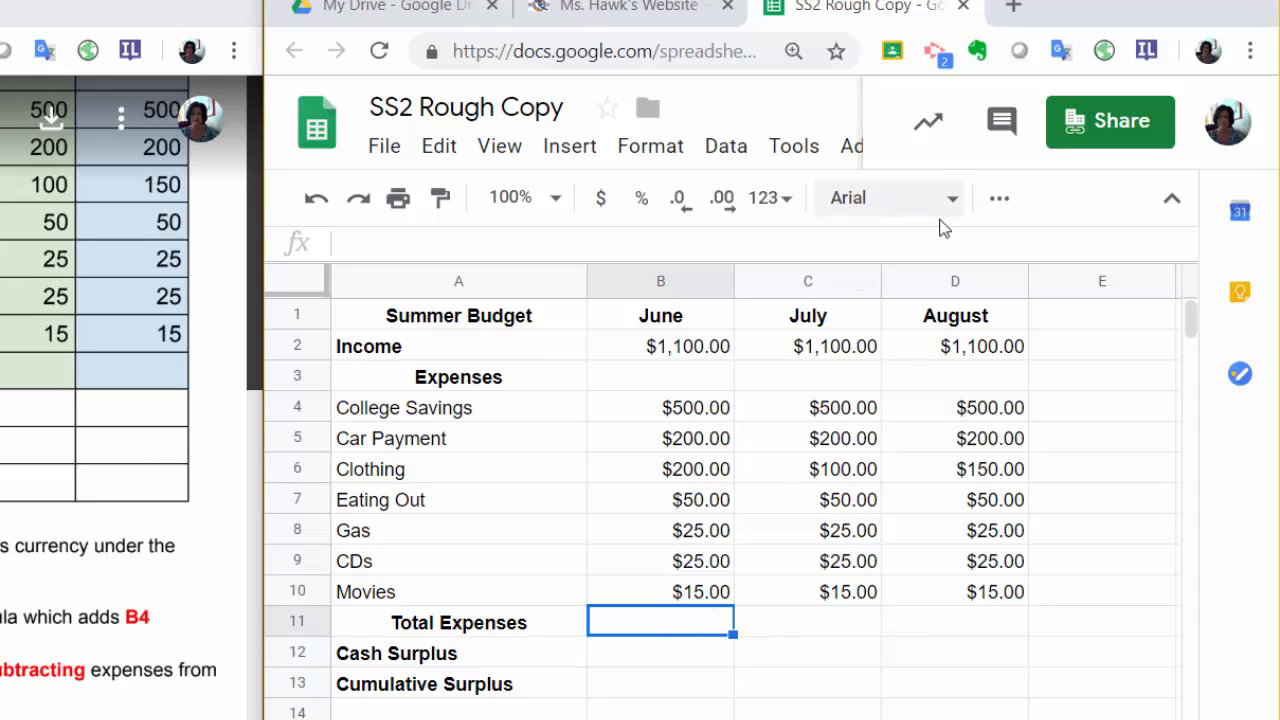
pyautogui.click(997, 205)
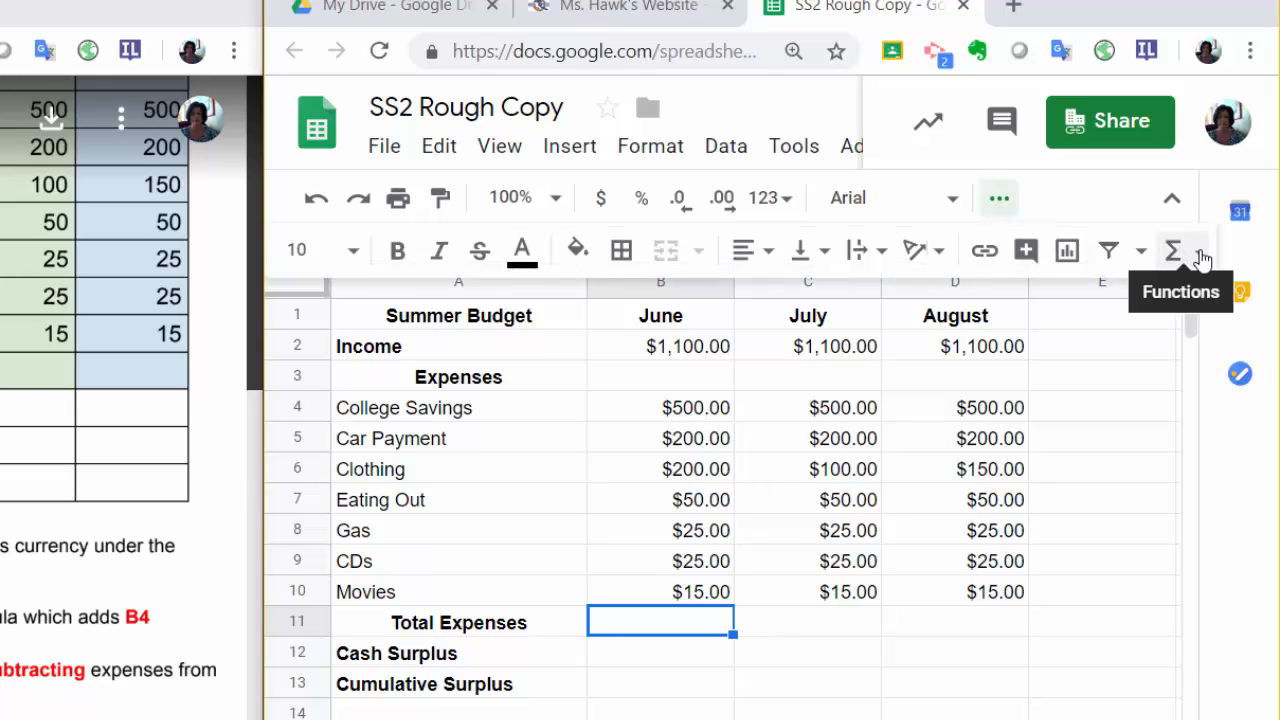
pyautogui.click(1200, 252)
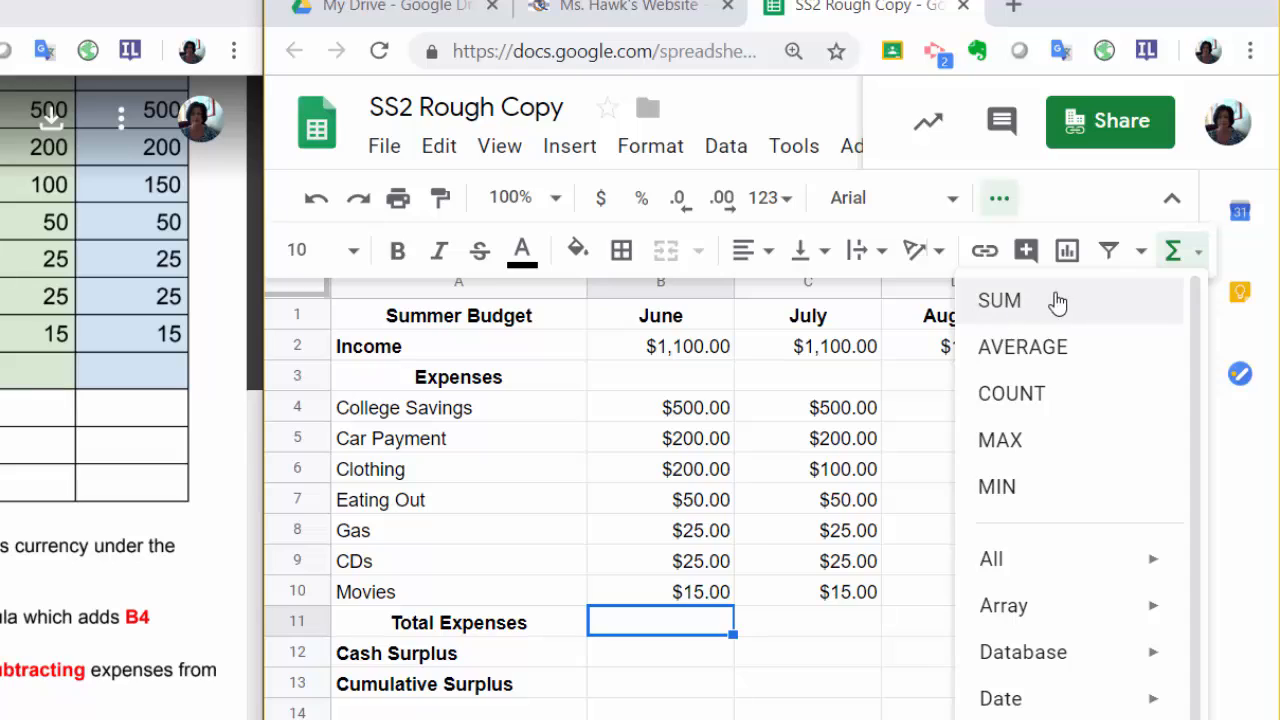
pyautogui.click(1050, 300)
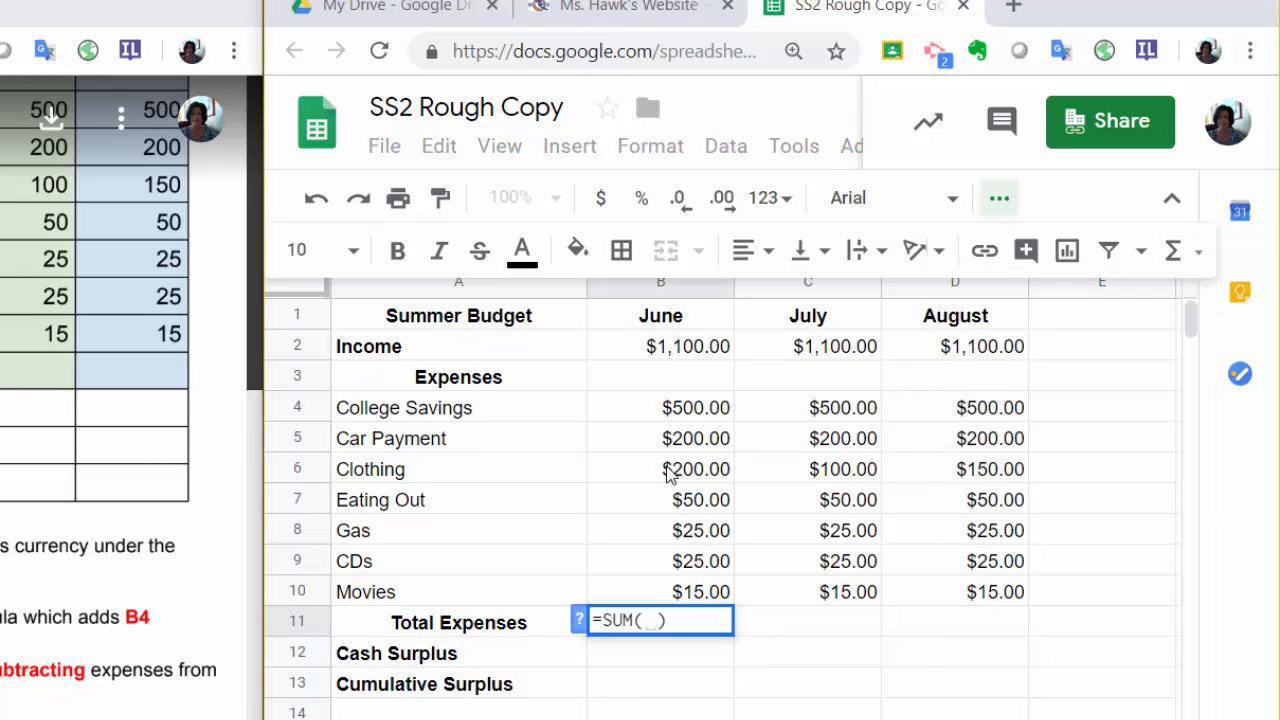
pyautogui.moveTo(660, 414); pyautogui.dragTo(675, 581)
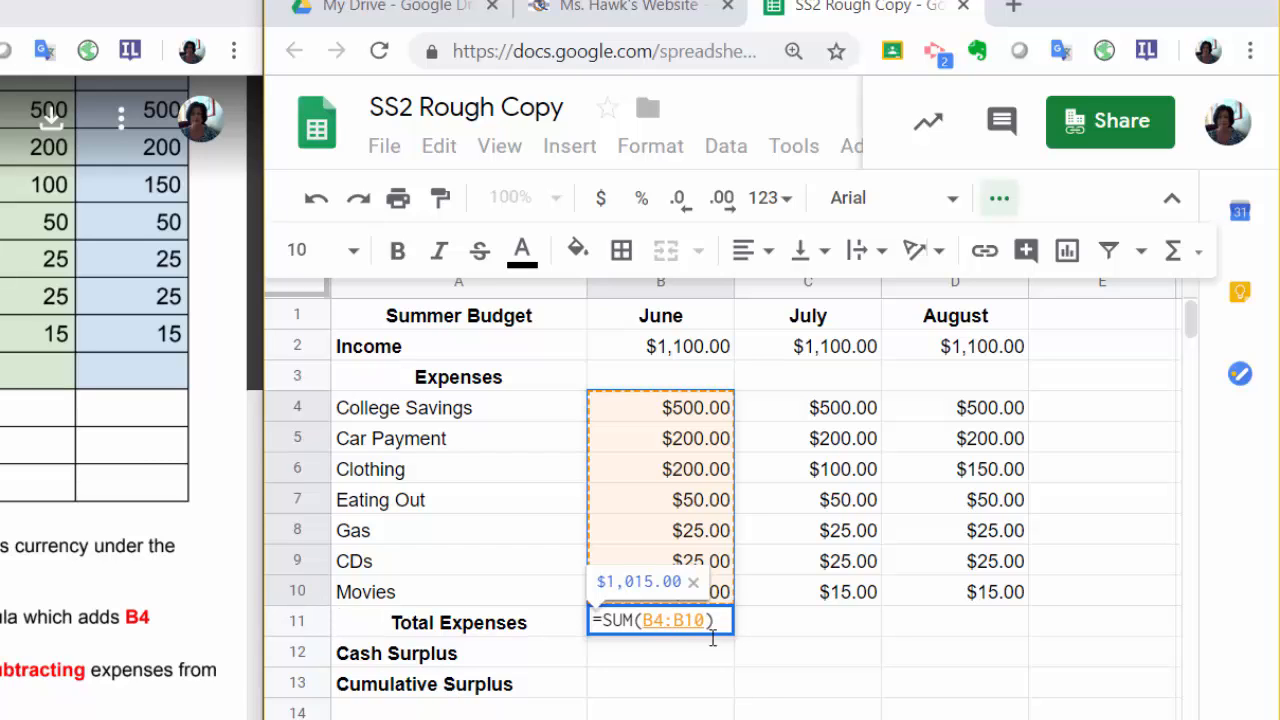
pyautogui.press('Return')
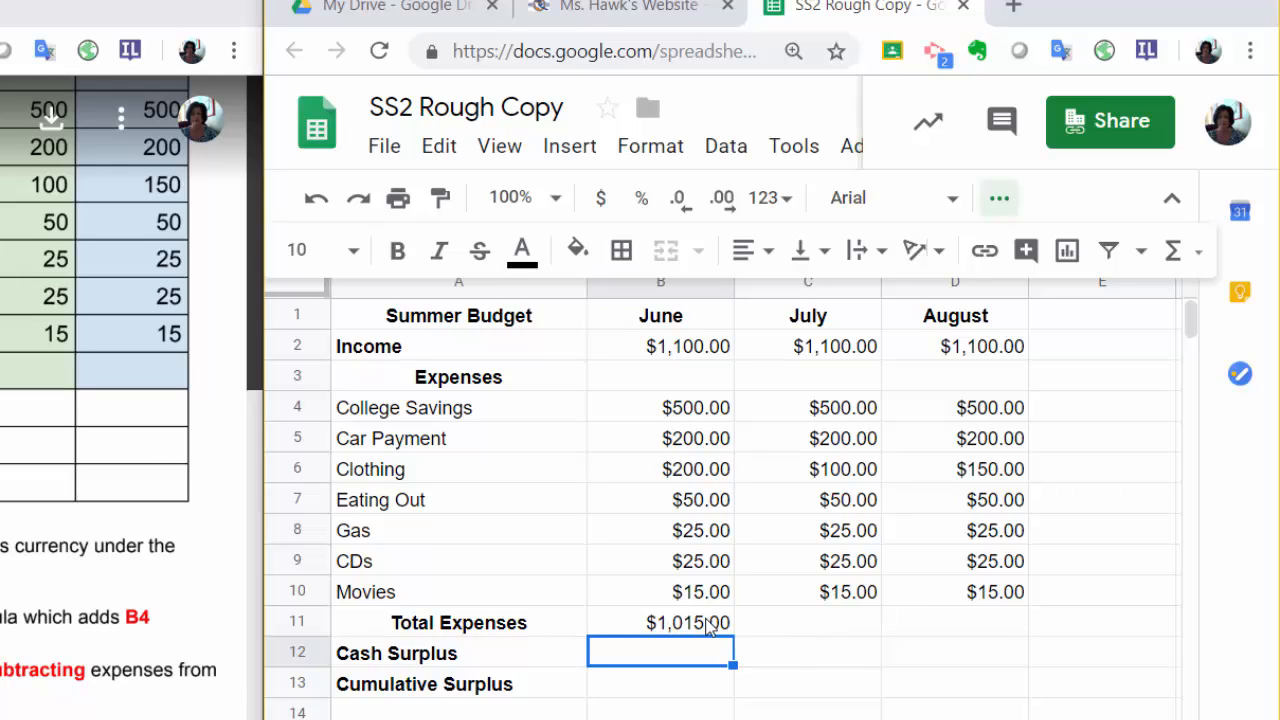
pyautogui.click(699, 624)
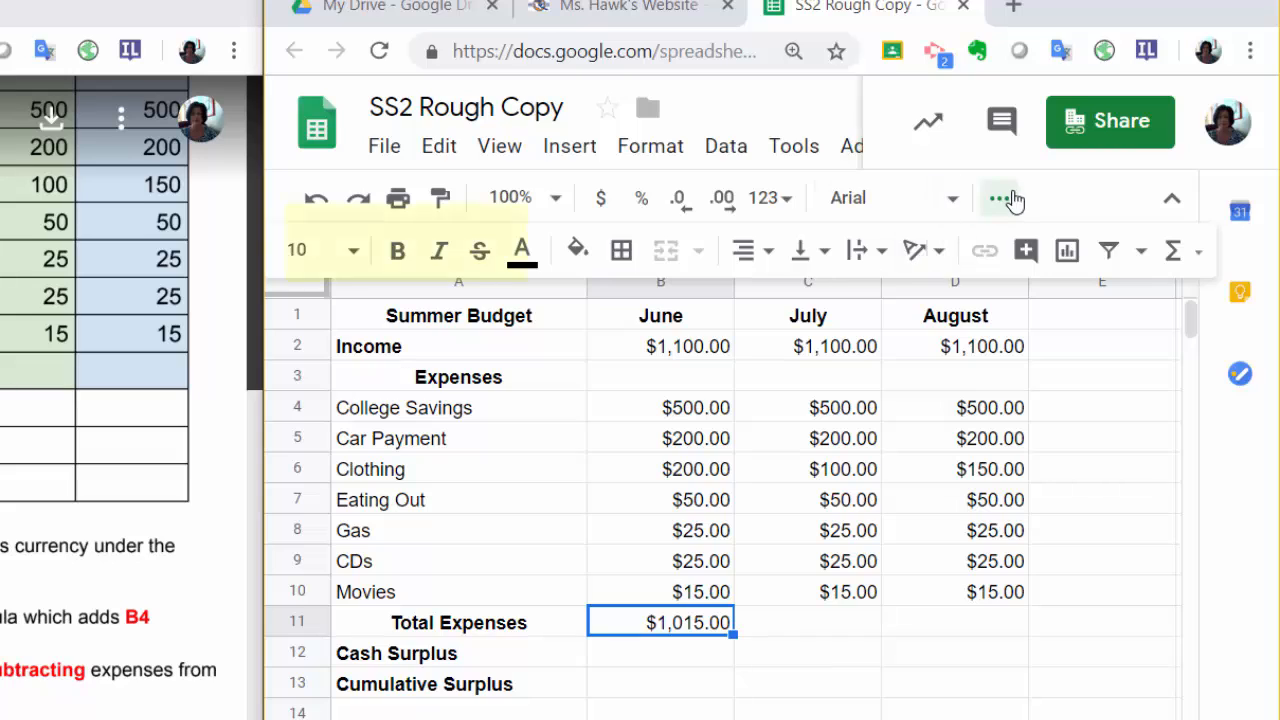
pyautogui.click(1000, 198)
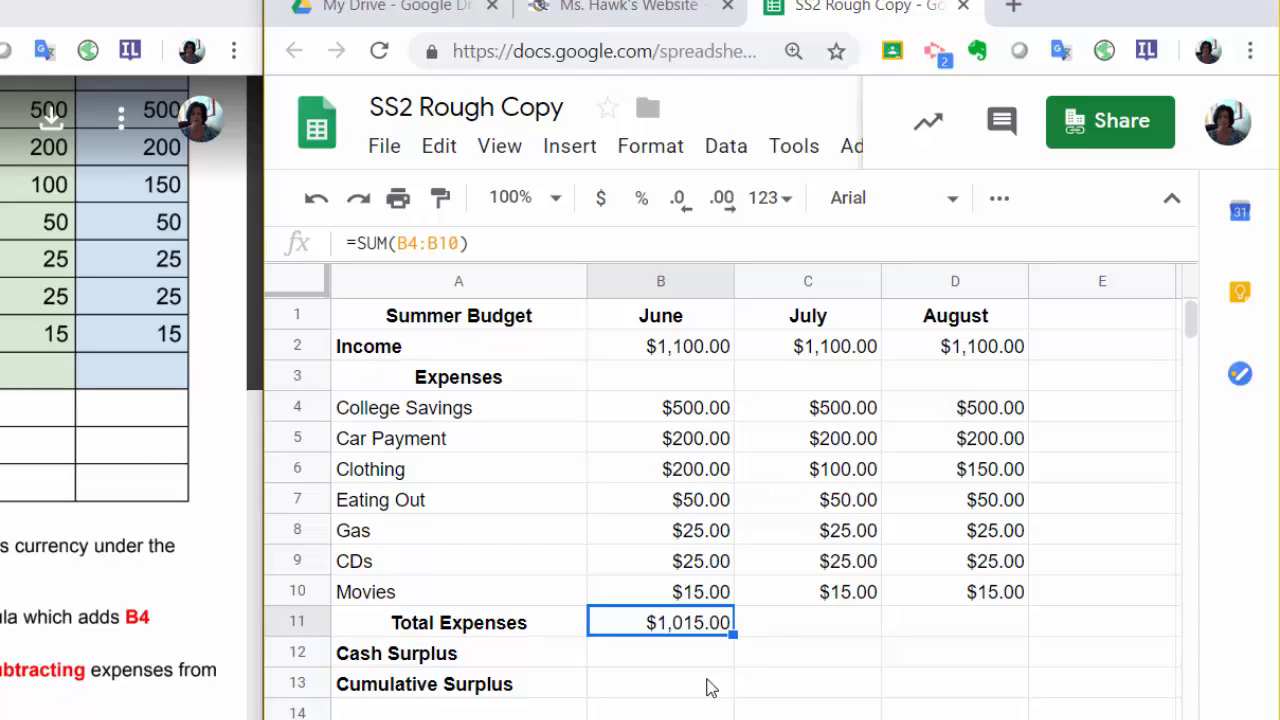
# Insert a blank row above Cash Surplus and calculate June's cash surplus in B13 with the formula =B2-B11.
pyautogui.click(708, 687)
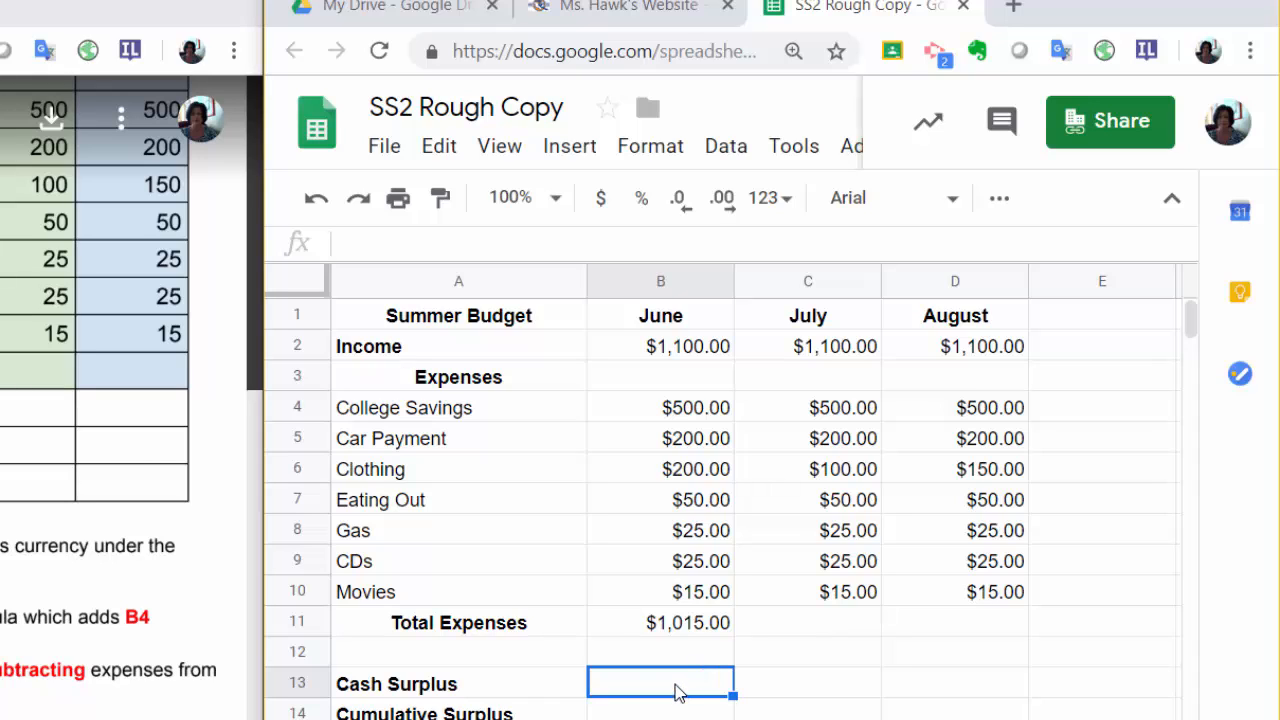
pyautogui.write('=')
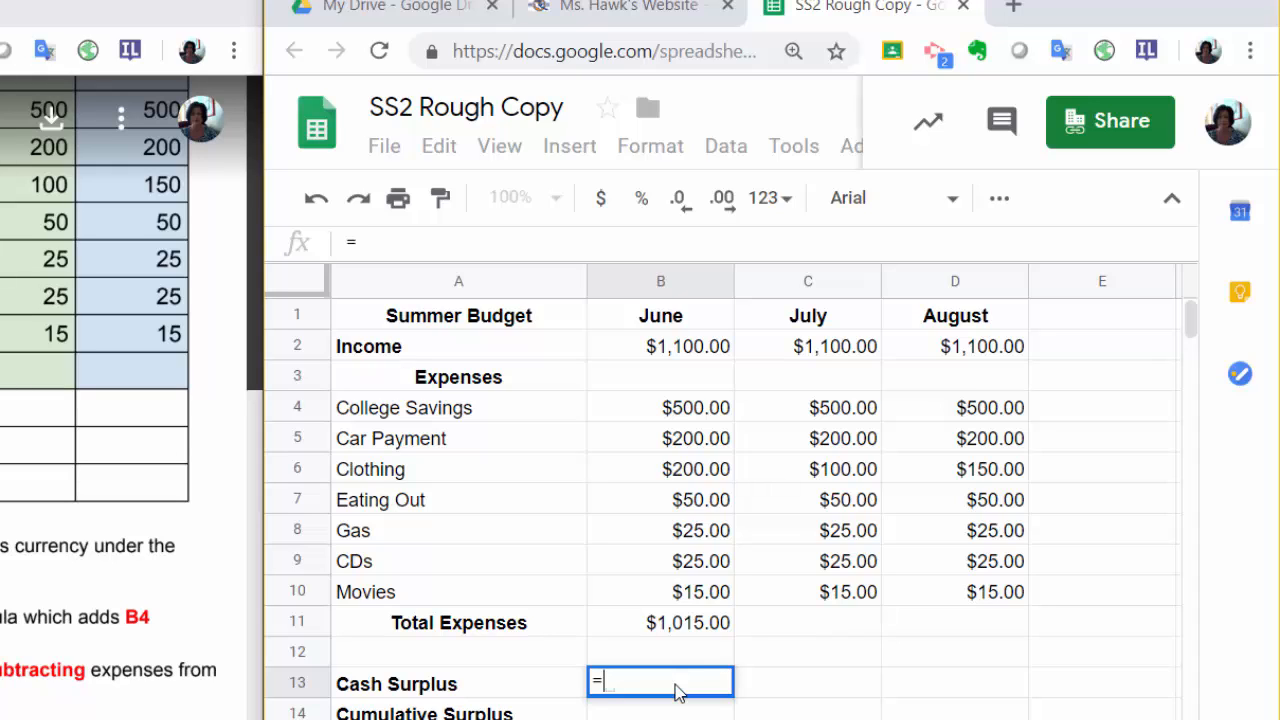
pyautogui.click(697, 358)
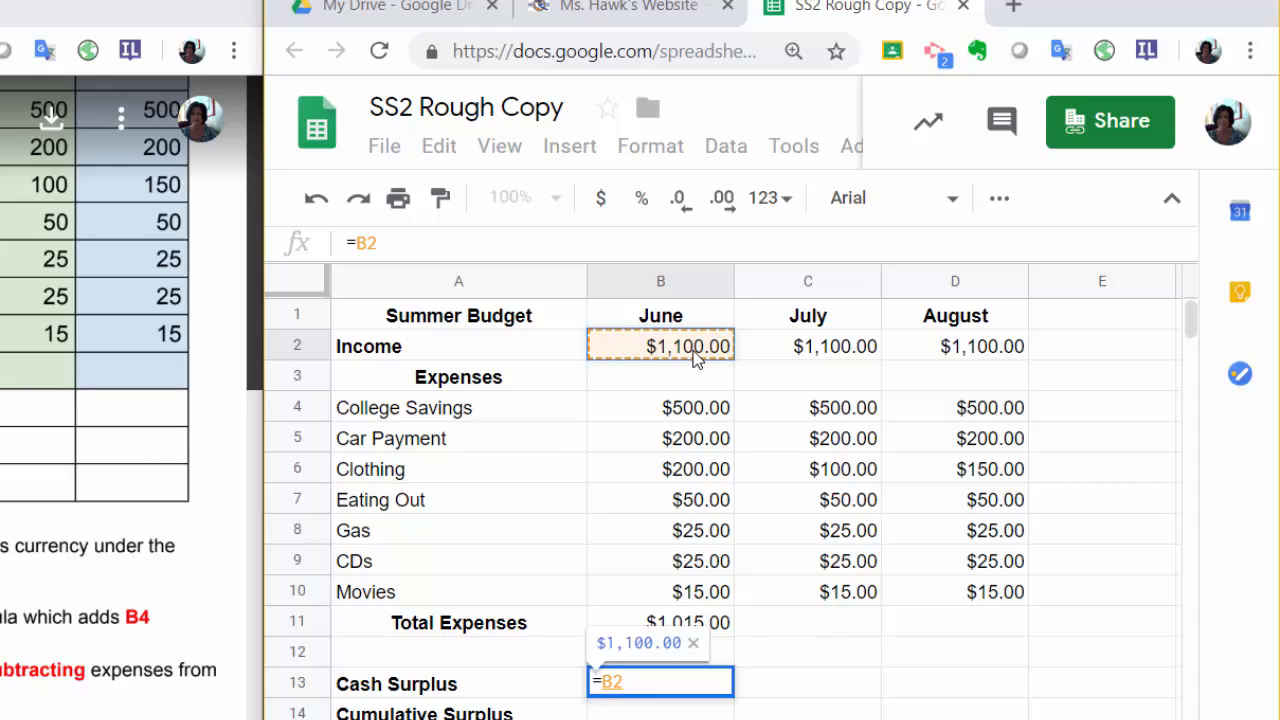
pyautogui.write('-')
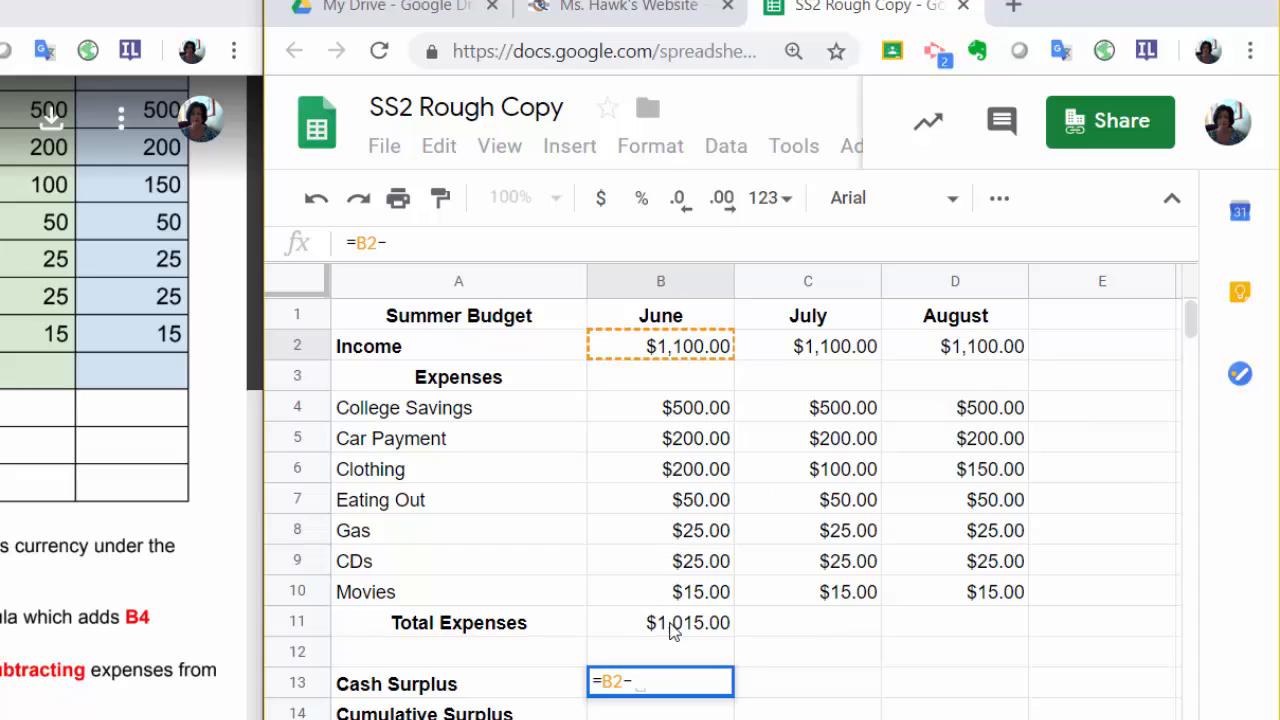
pyautogui.click(674, 628)
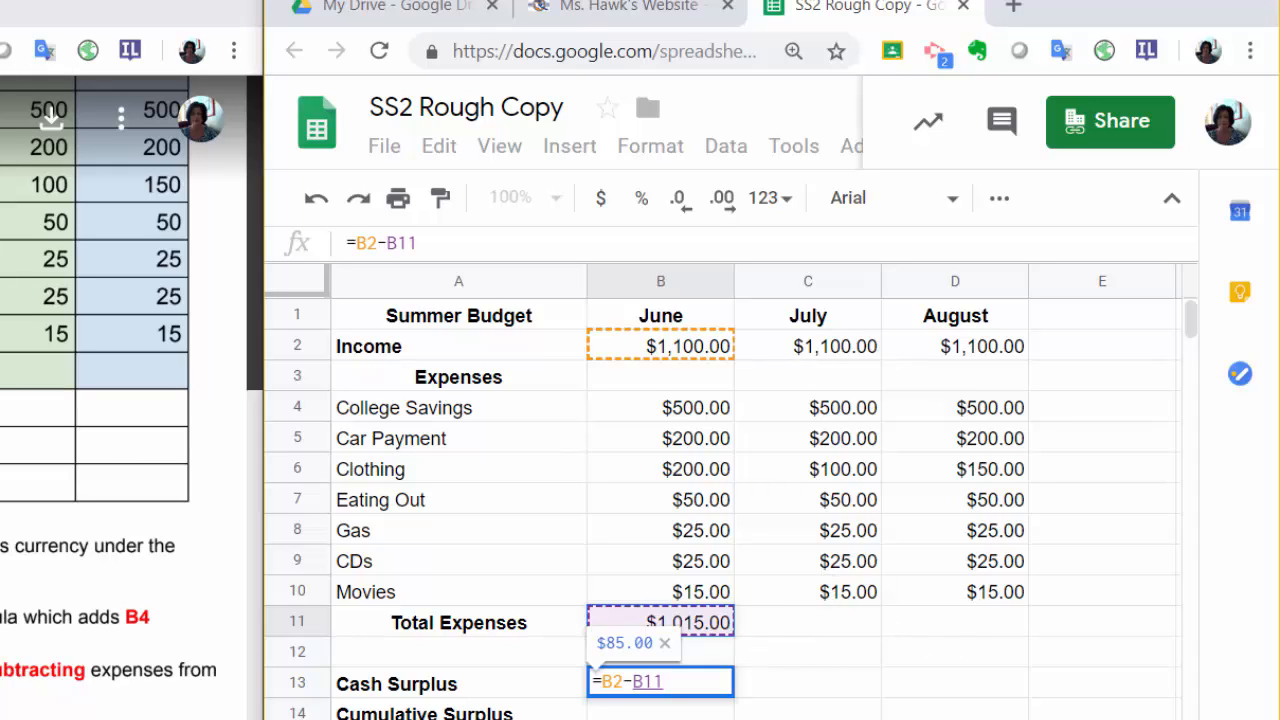
pyautogui.press('Return')
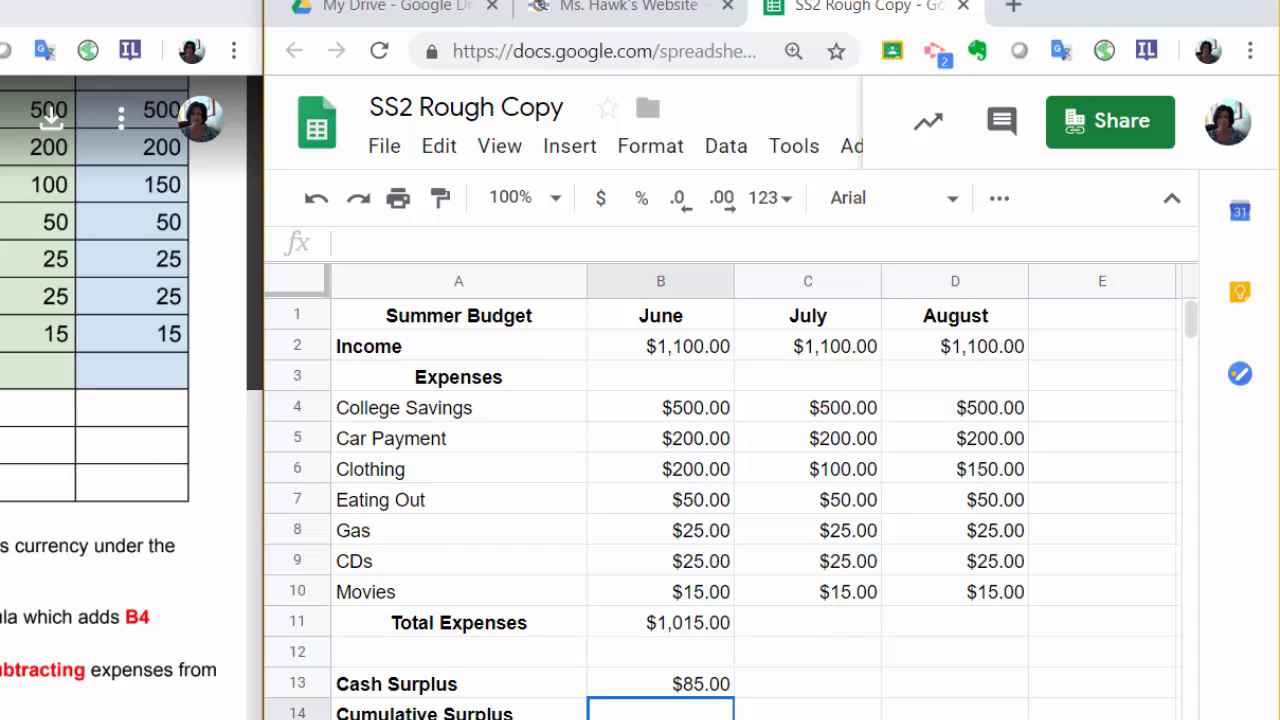
# Copy the June Total Expenses and Cash Surplus formulas across to July and August, checking the copied expense formulas in C11 and D11.
pyautogui.click(697, 628)
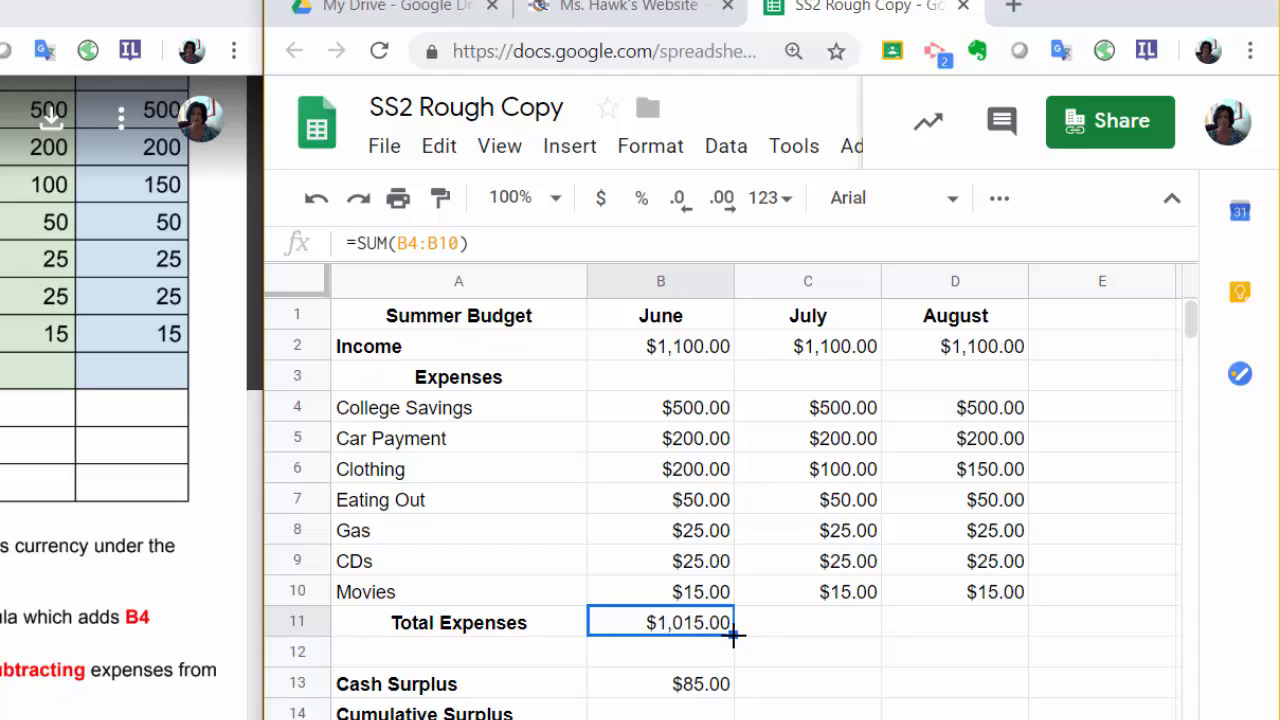
pyautogui.moveTo(735, 634); pyautogui.dragTo(772, 634)
pyautogui.moveTo(764, 635)
pyautogui.mouseDown()
pyautogui.moveTo(739, 627)
pyautogui.moveTo(740, 638)
pyautogui.mouseUp()
pyautogui.click(810, 634)
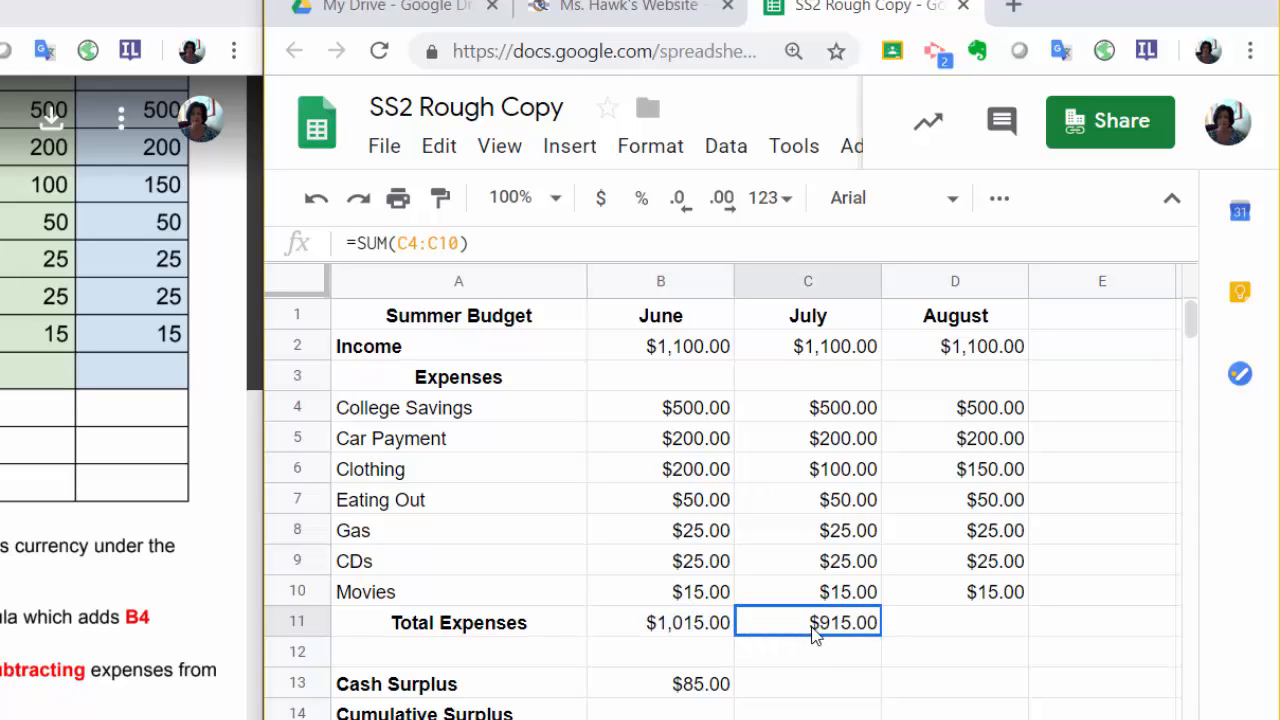
pyautogui.moveTo(882, 636); pyautogui.dragTo(943, 634)
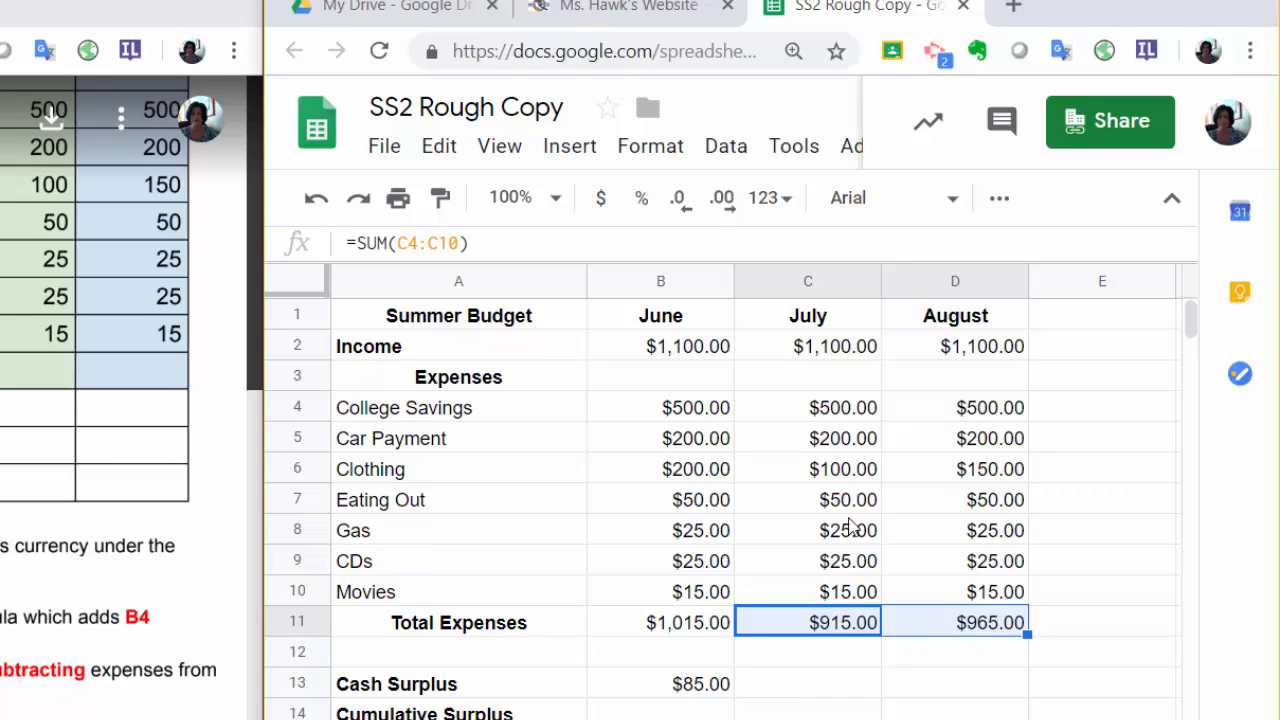
pyautogui.click(836, 628)
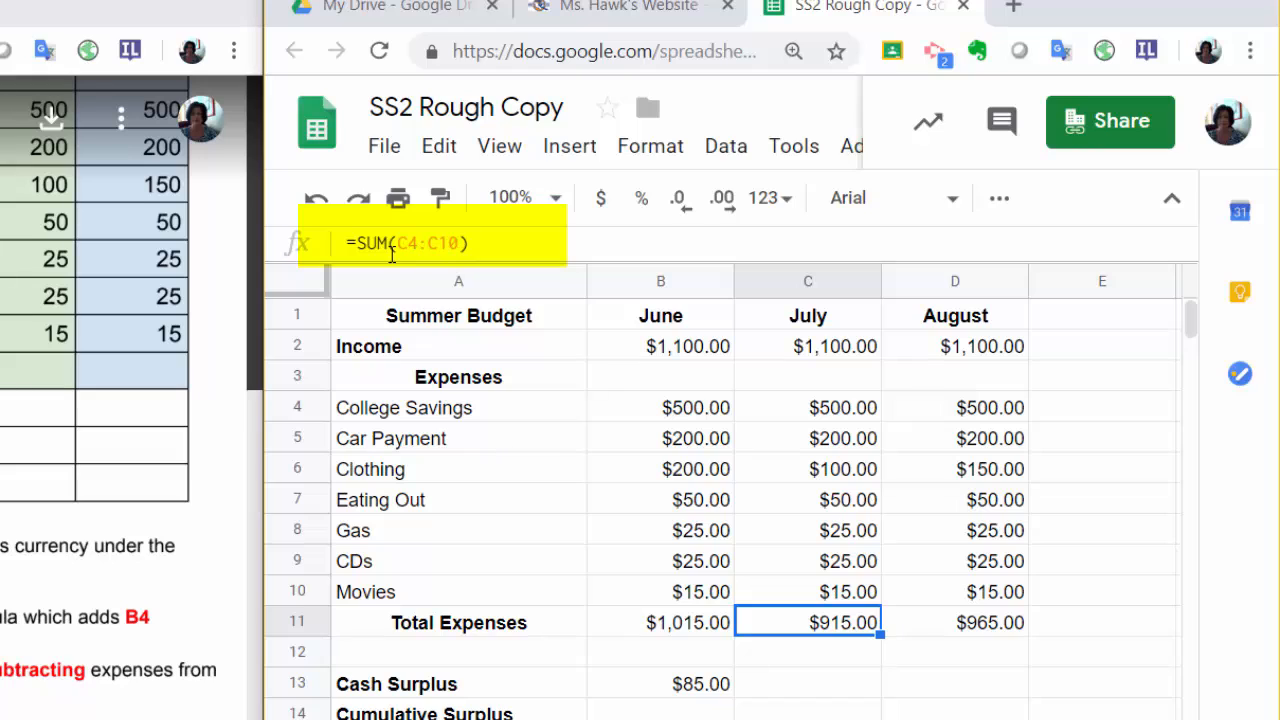
pyautogui.click(975, 624)
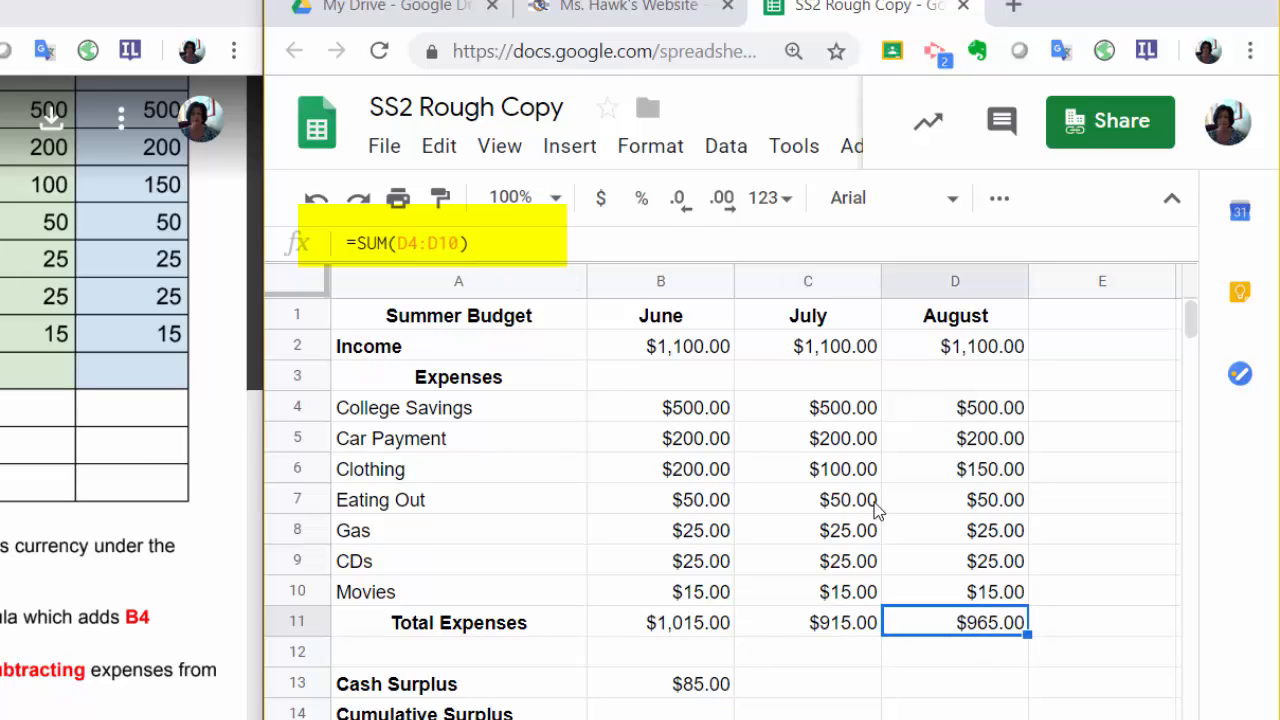
pyautogui.click(664, 688)
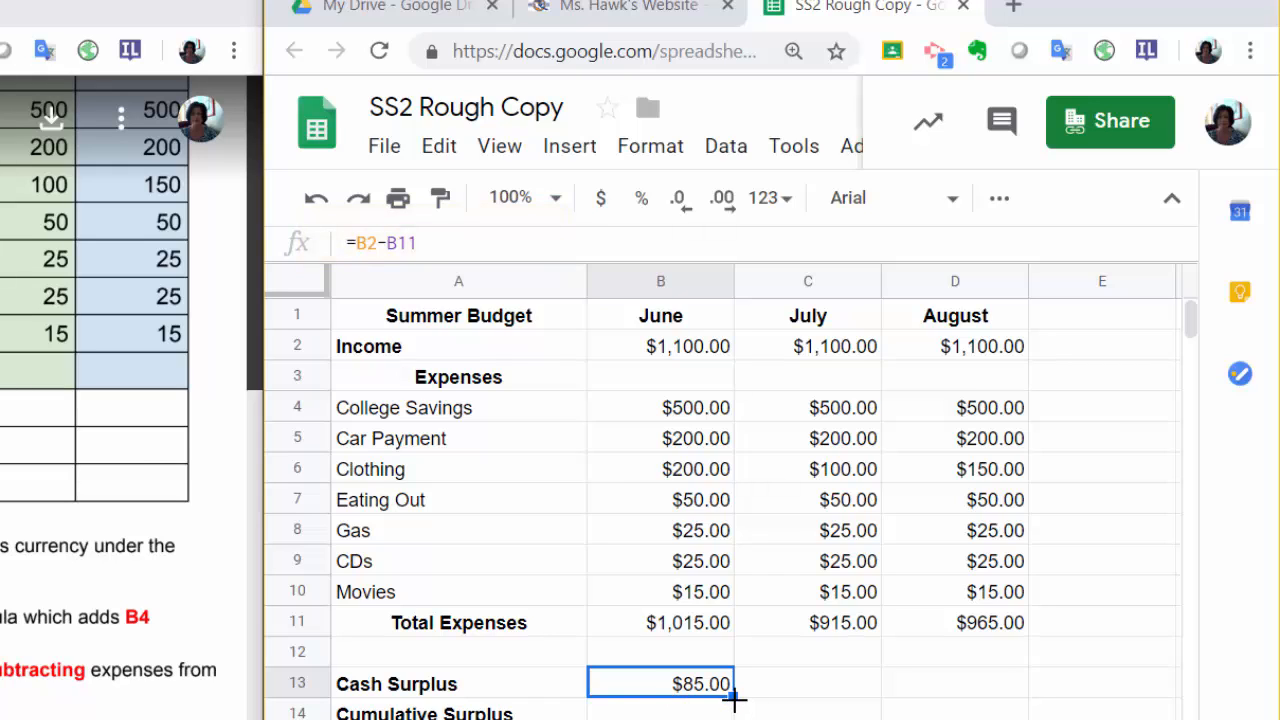
pyautogui.moveTo(740, 702); pyautogui.dragTo(909, 697)
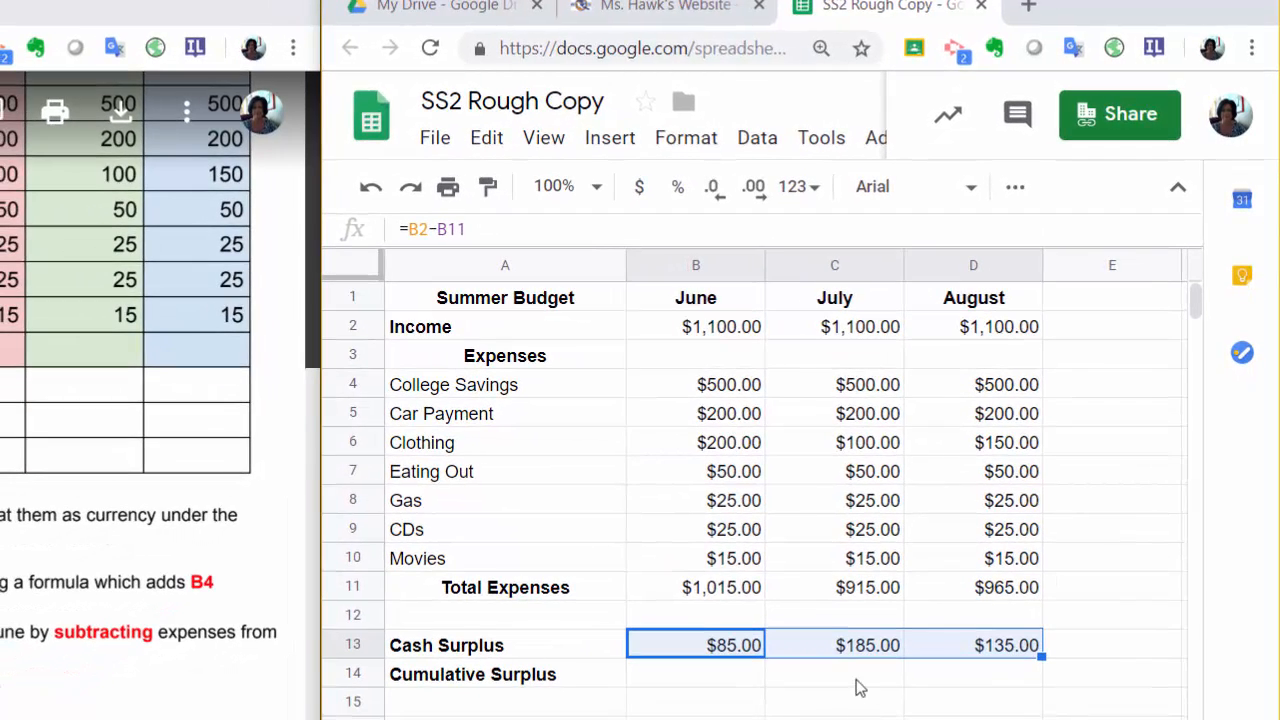
# Calculate July's cumulative surplus in C14 with =SUM(B13:C13) and check the cell's formula.
pyautogui.click(850, 678)
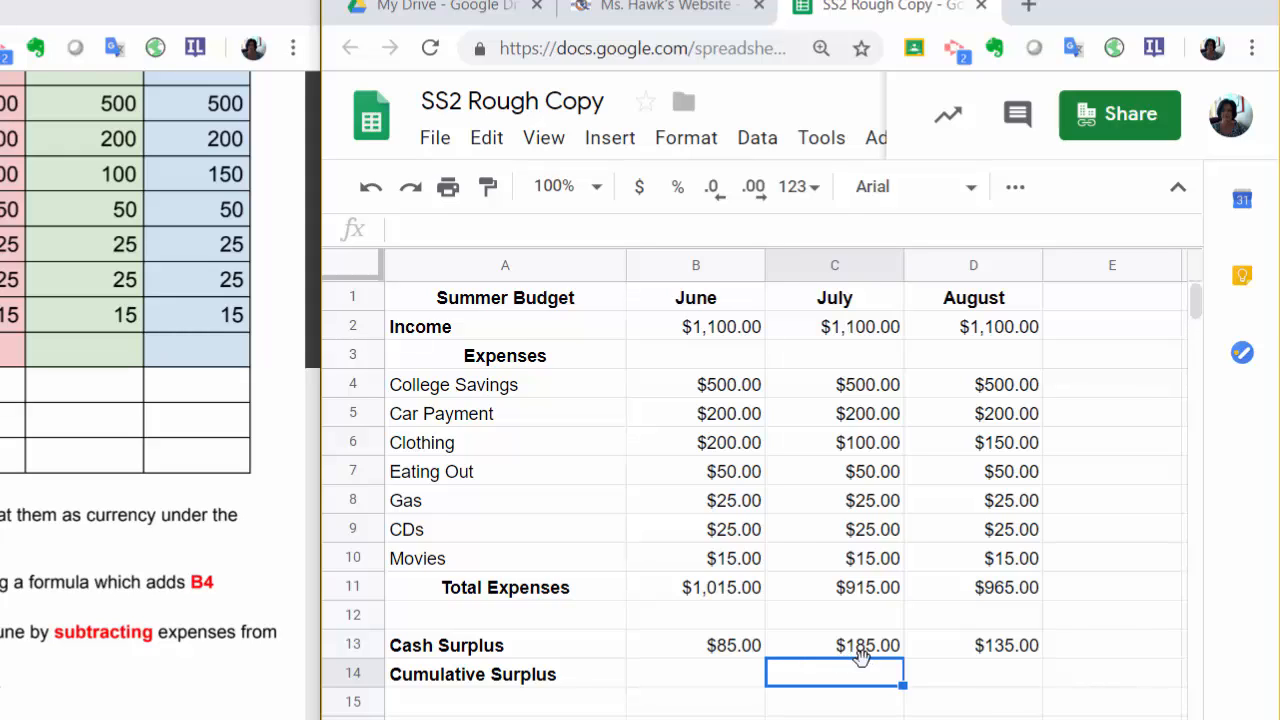
pyautogui.write('=')
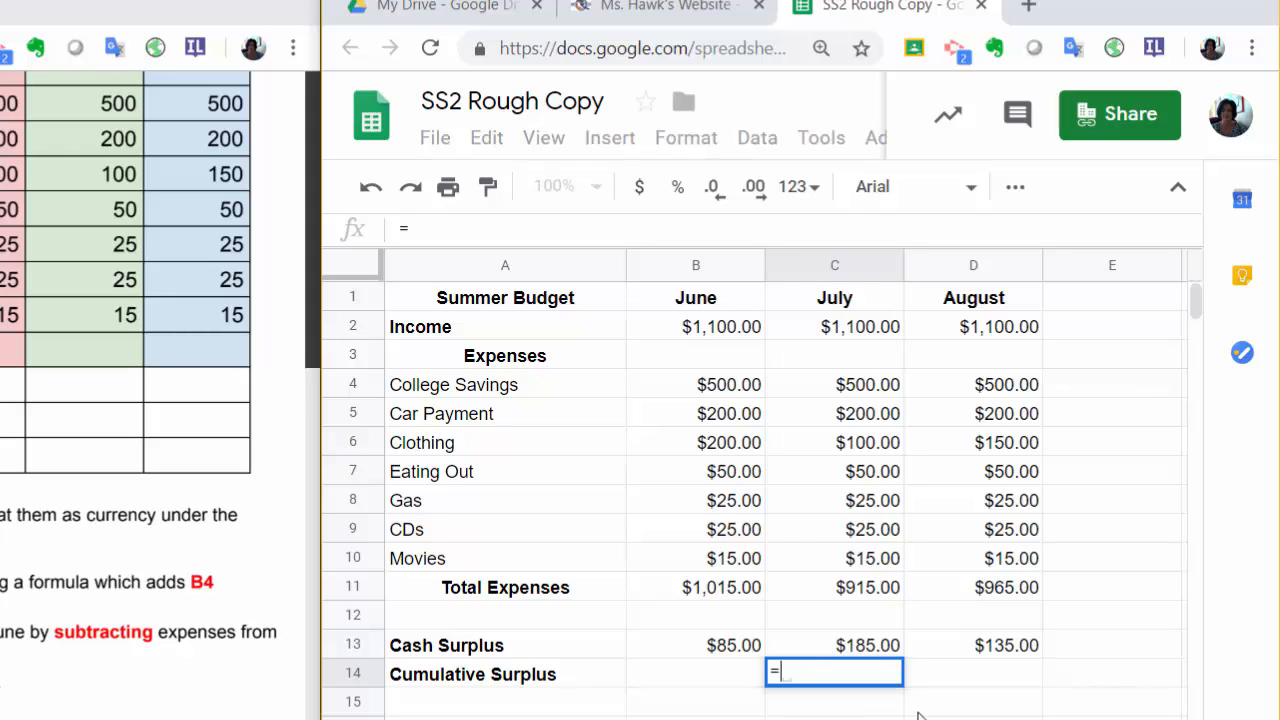
pyautogui.write('sum')
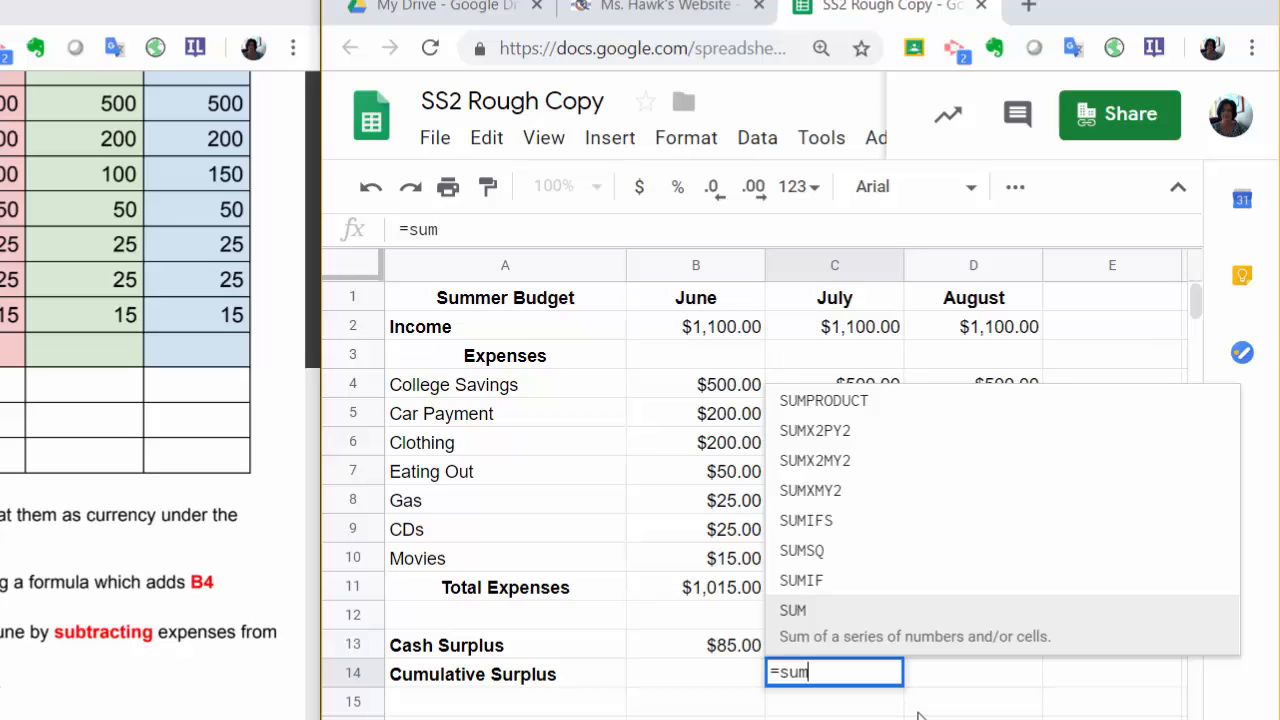
pyautogui.click(815, 632)
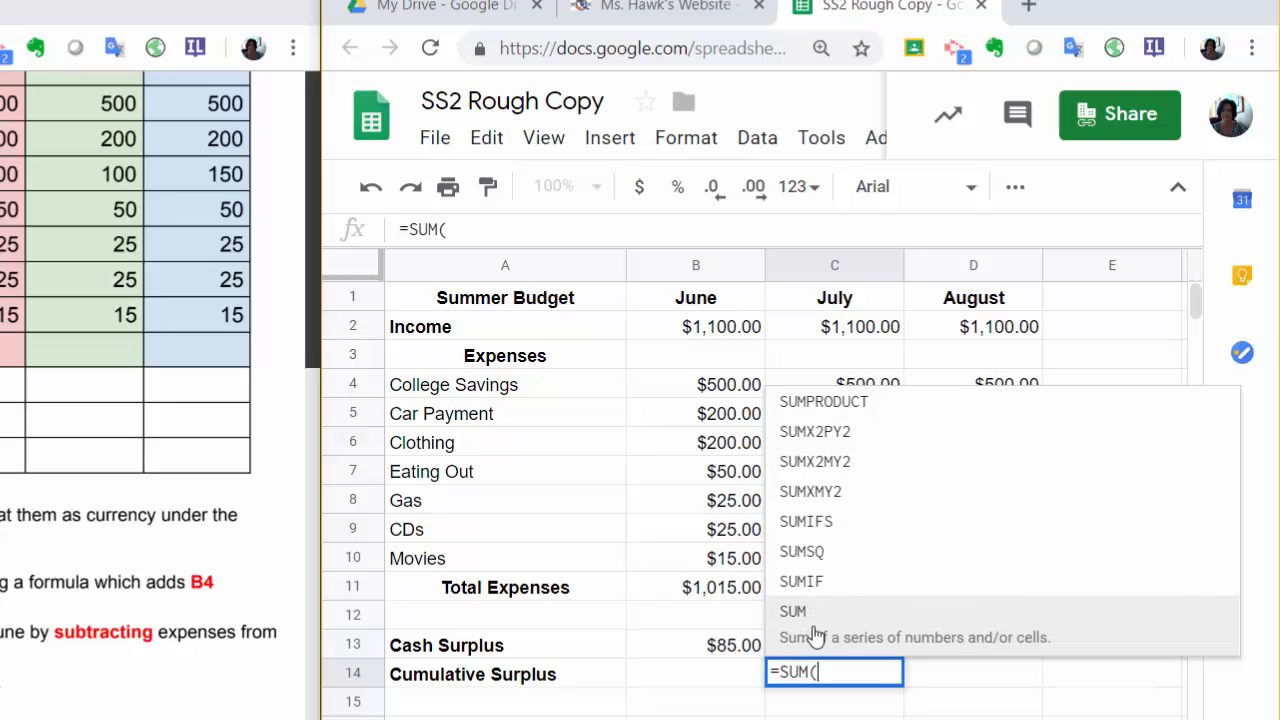
pyautogui.click(748, 650)
pyautogui.moveTo(748, 650); pyautogui.dragTo(812, 660)
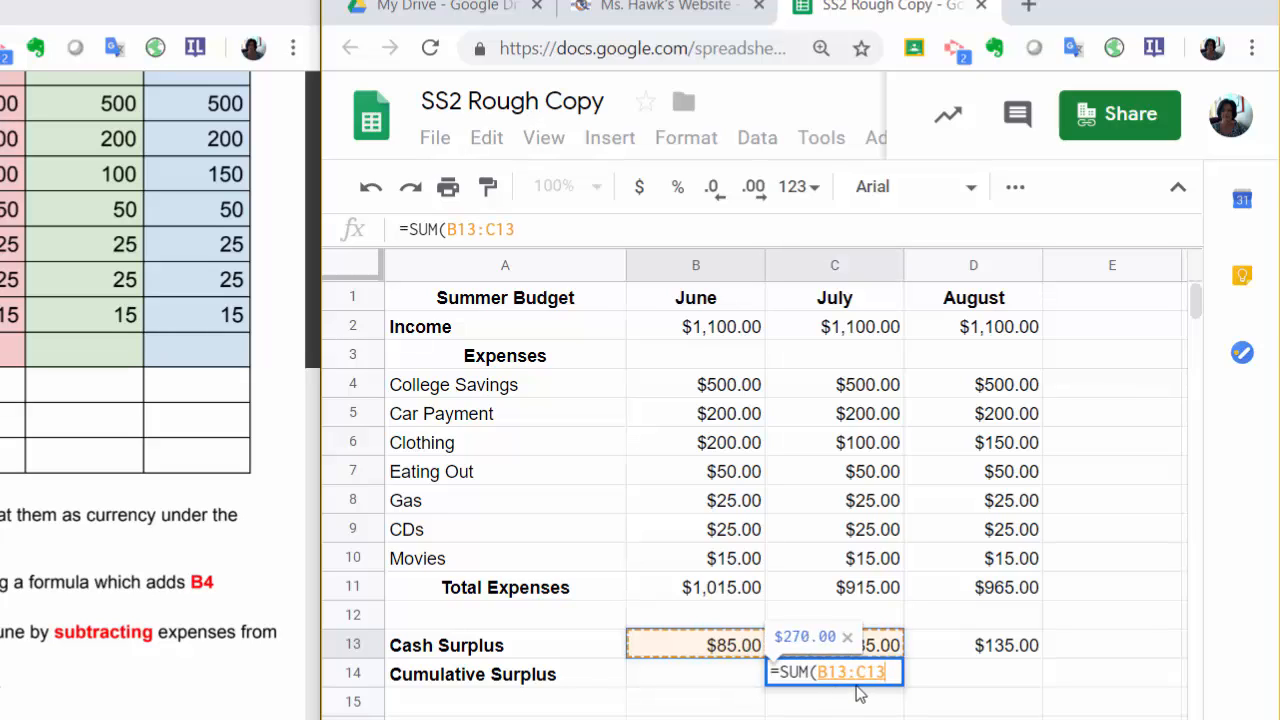
pyautogui.press('Return')
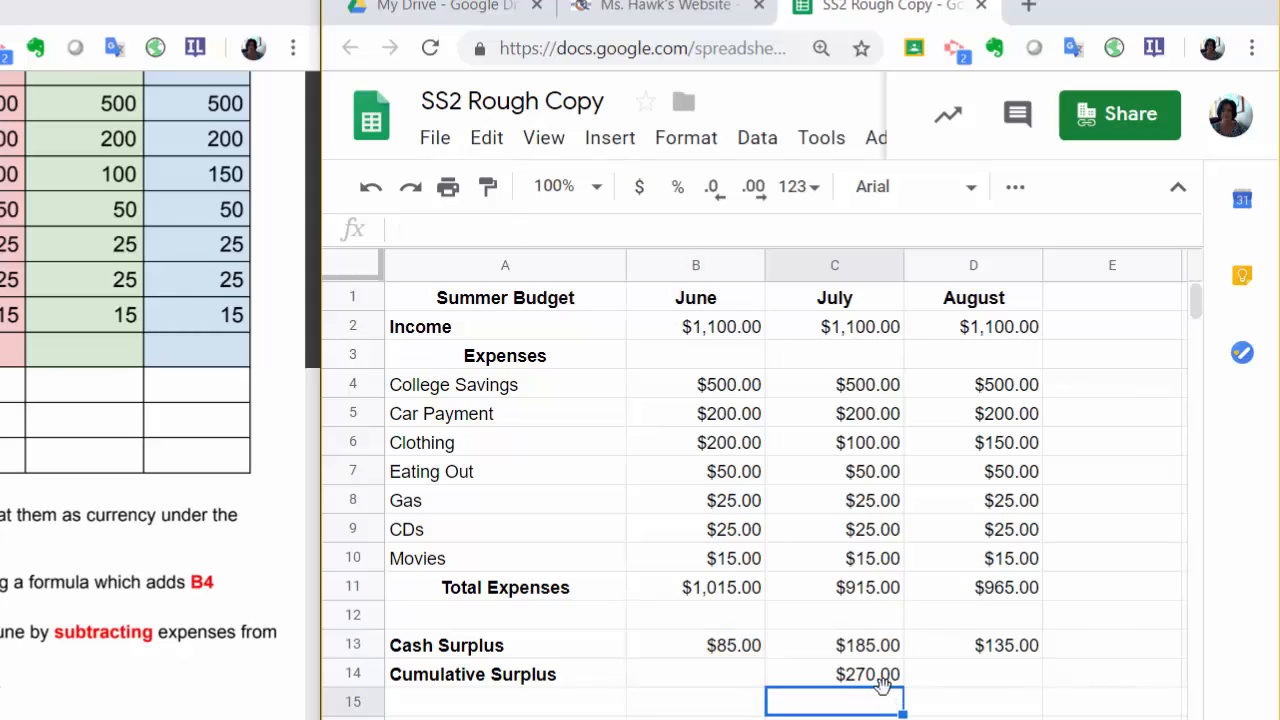
pyautogui.click(875, 680)
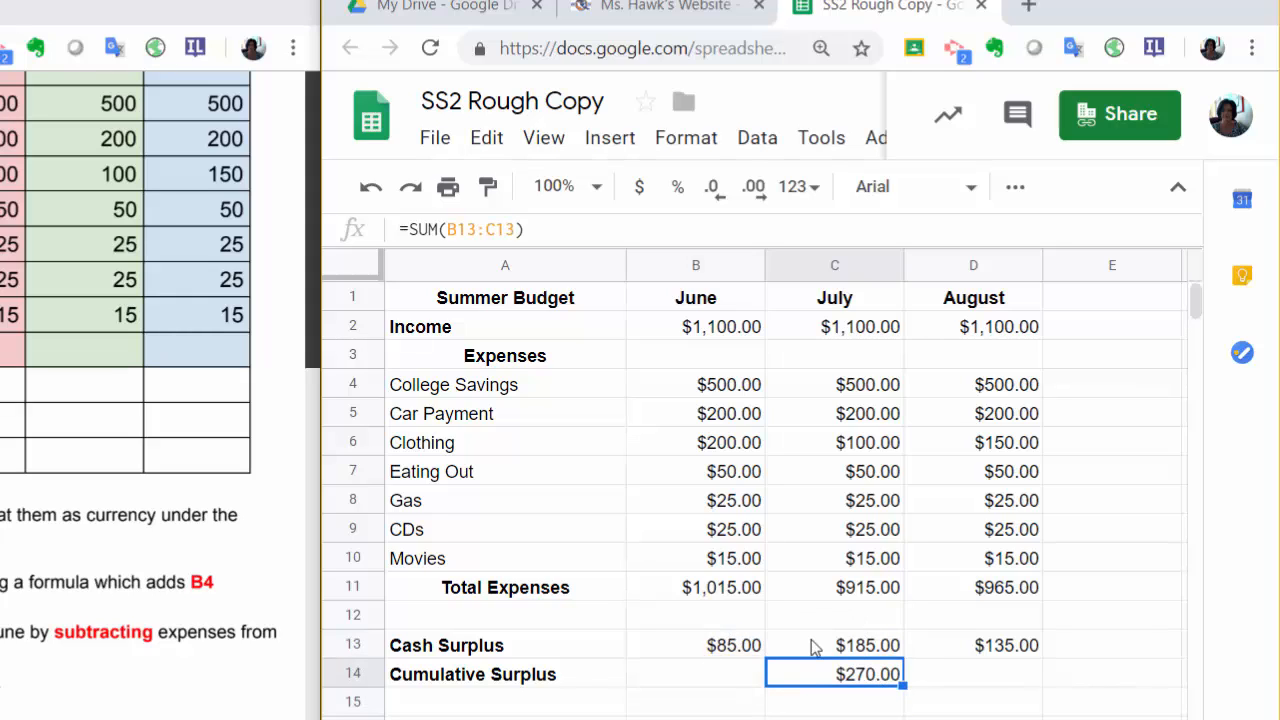
# Calculate August's cumulative surplus in D14 with =SUM(B13:D13) and check the cell's formula.
pyautogui.click(946, 676)
pyautogui.click(968, 717)
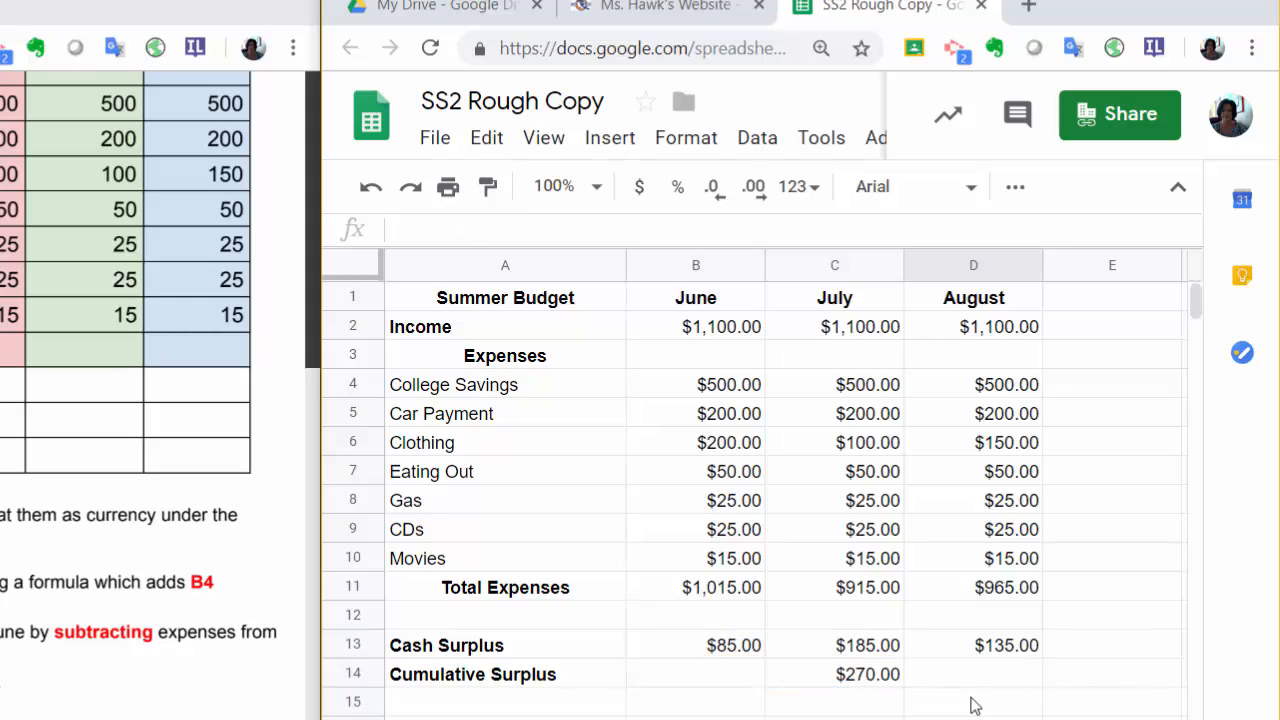
pyautogui.click(991, 681)
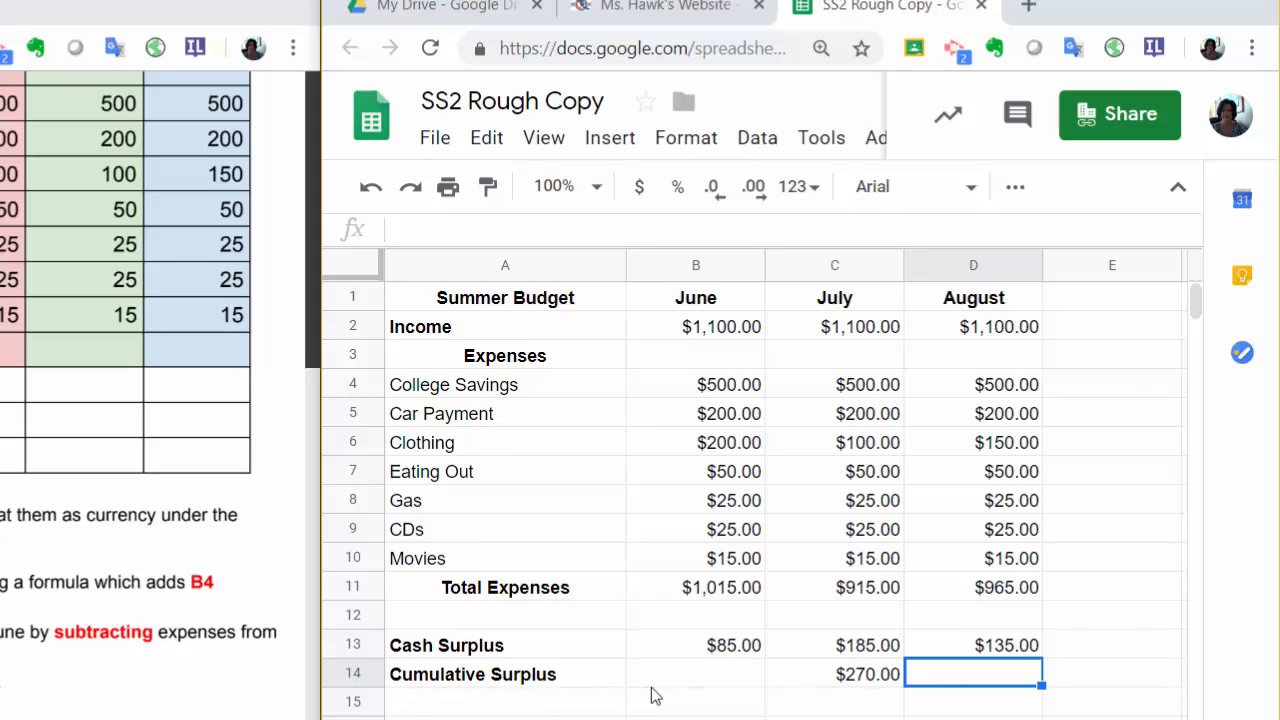
pyautogui.write('=')
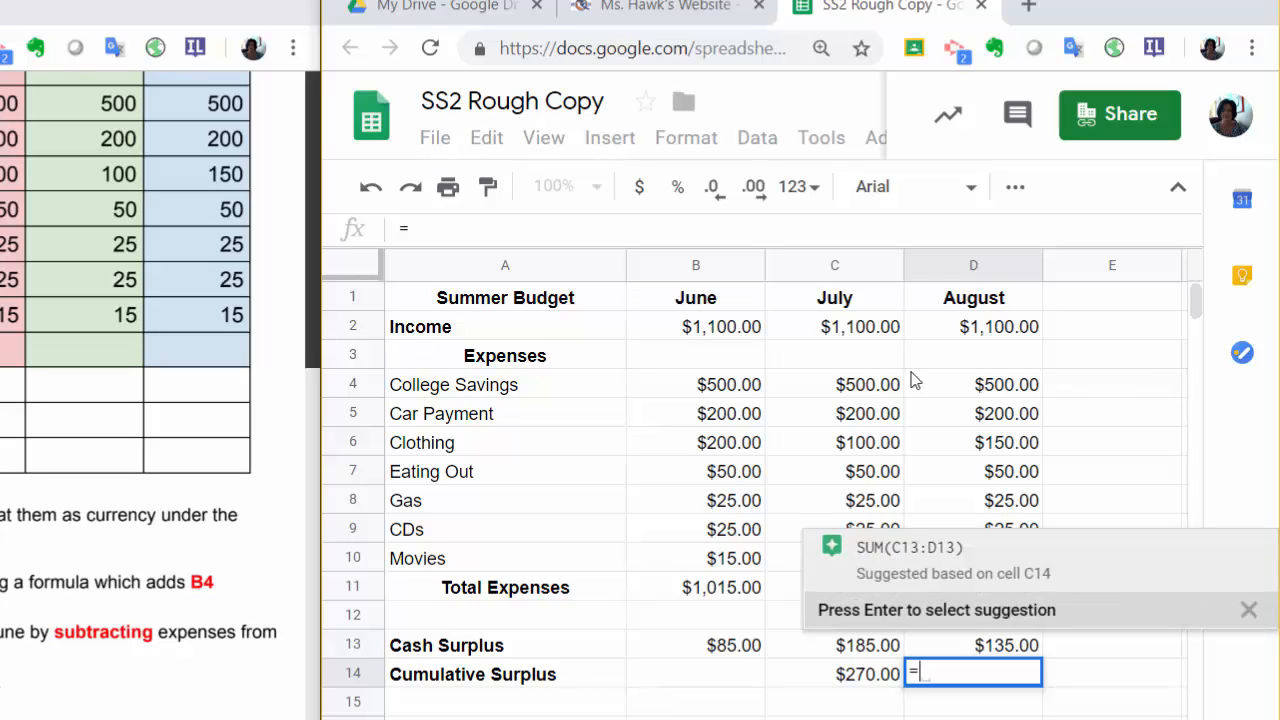
pyautogui.click(1013, 186)
pyautogui.click(1180, 237)
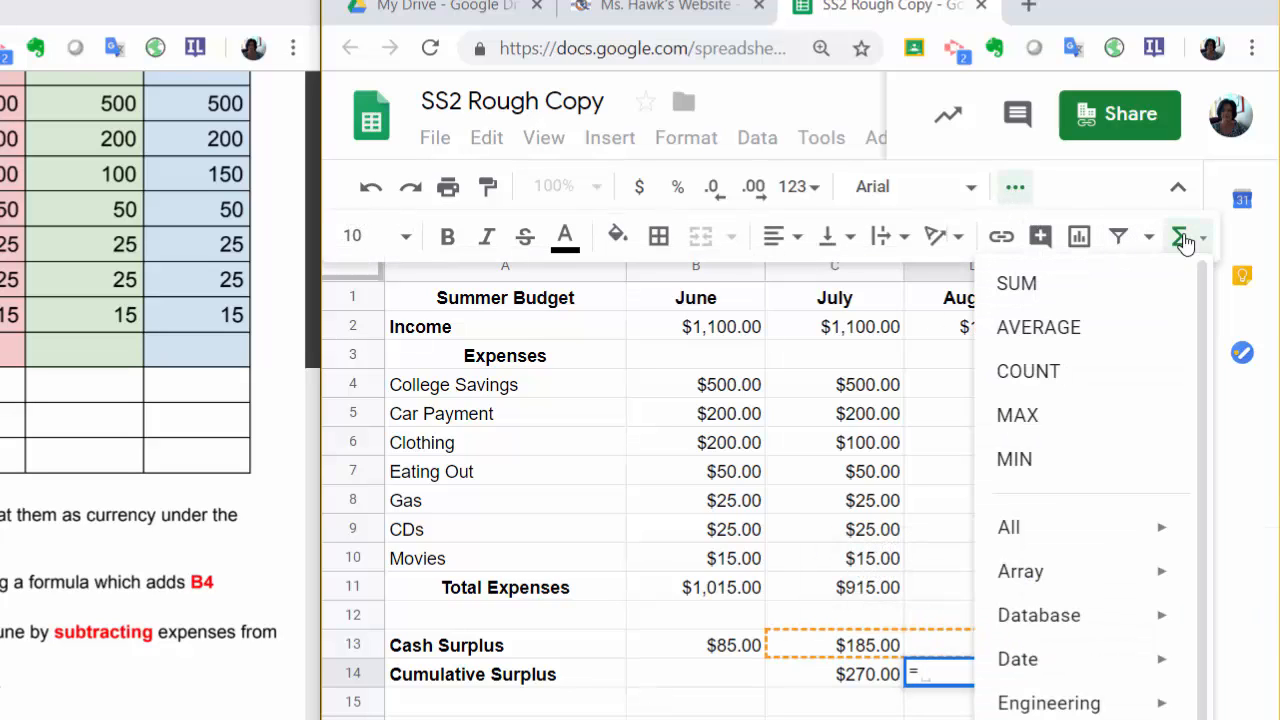
pyautogui.click(1137, 295)
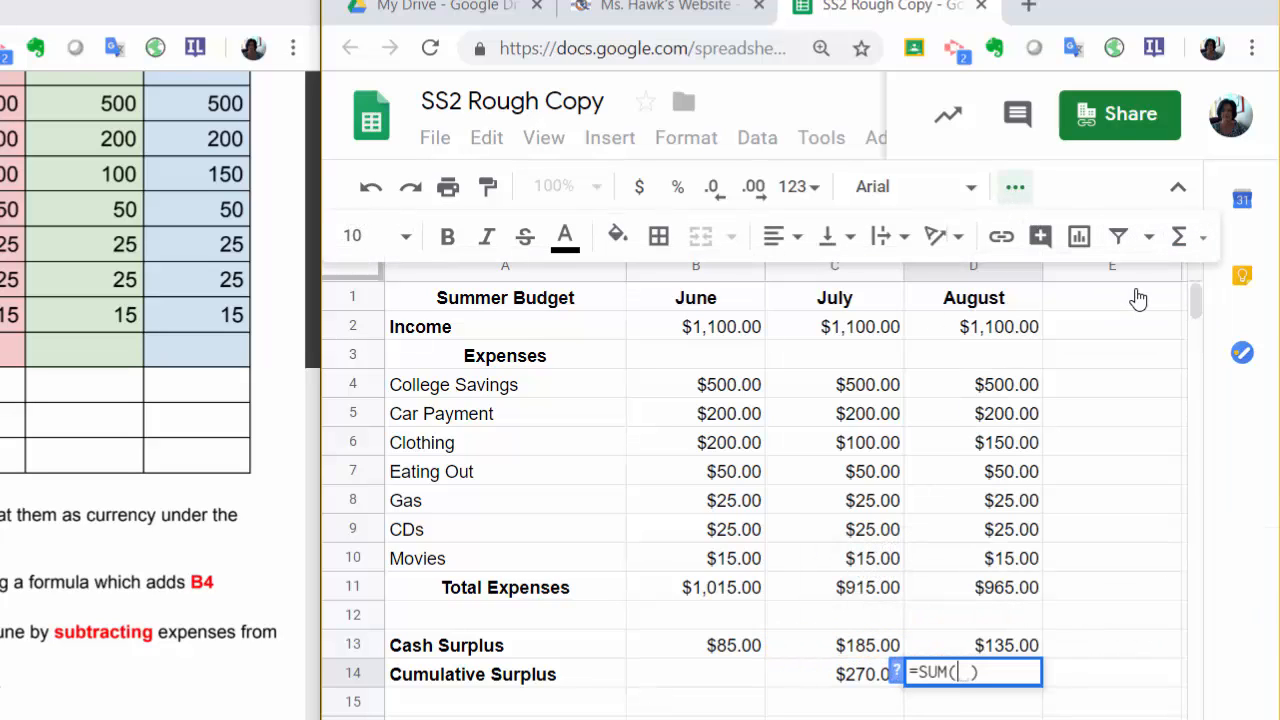
pyautogui.click(733, 645)
pyautogui.moveTo(728, 650); pyautogui.dragTo(968, 657)
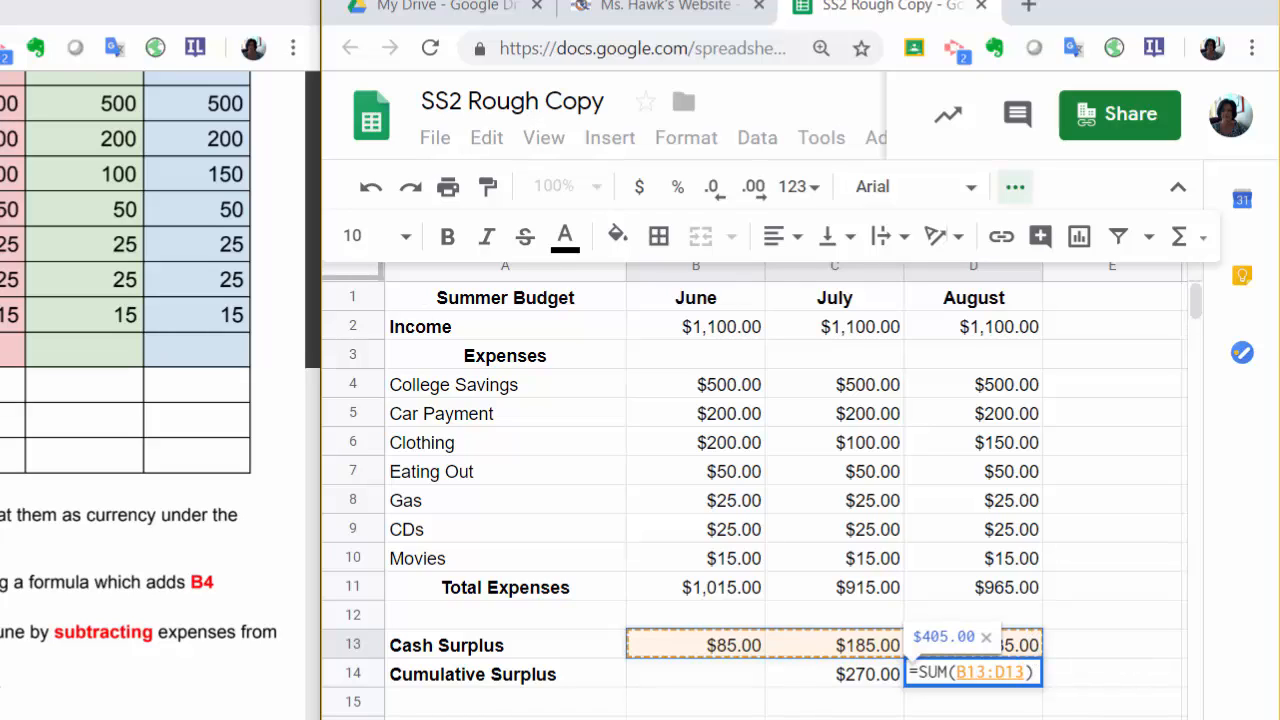
pyautogui.press('Return')
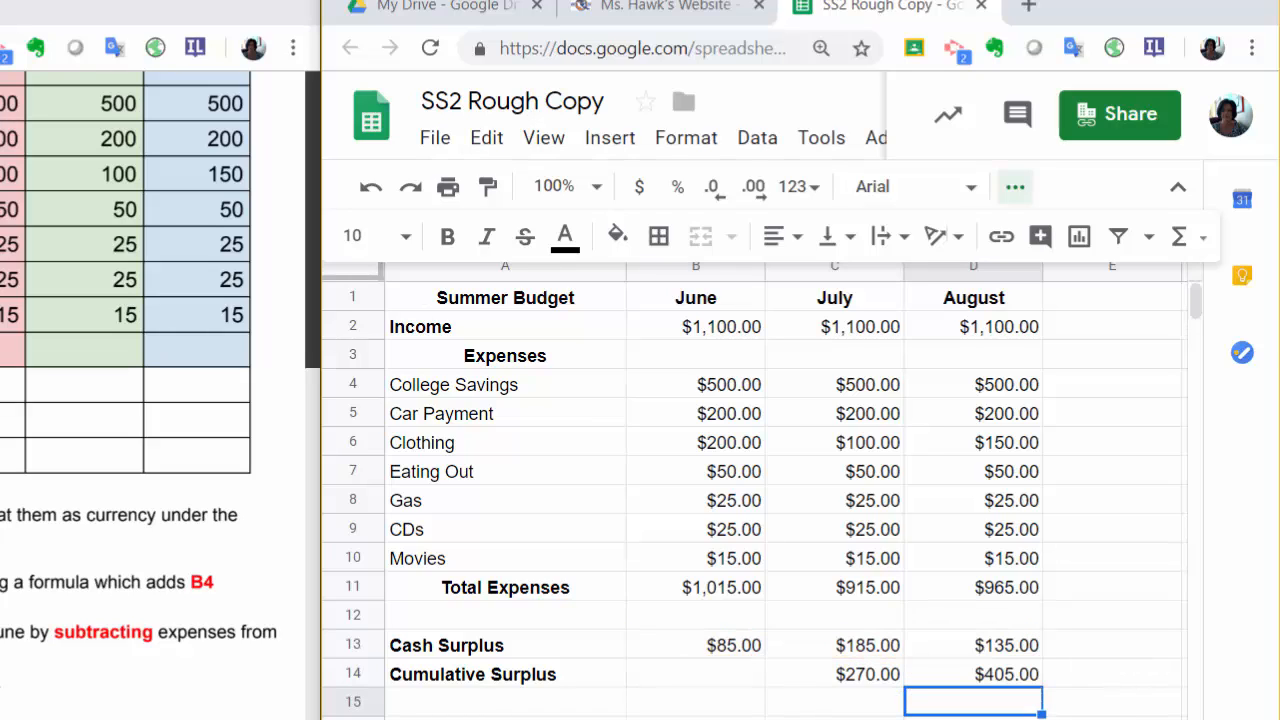
pyautogui.click(1008, 674)
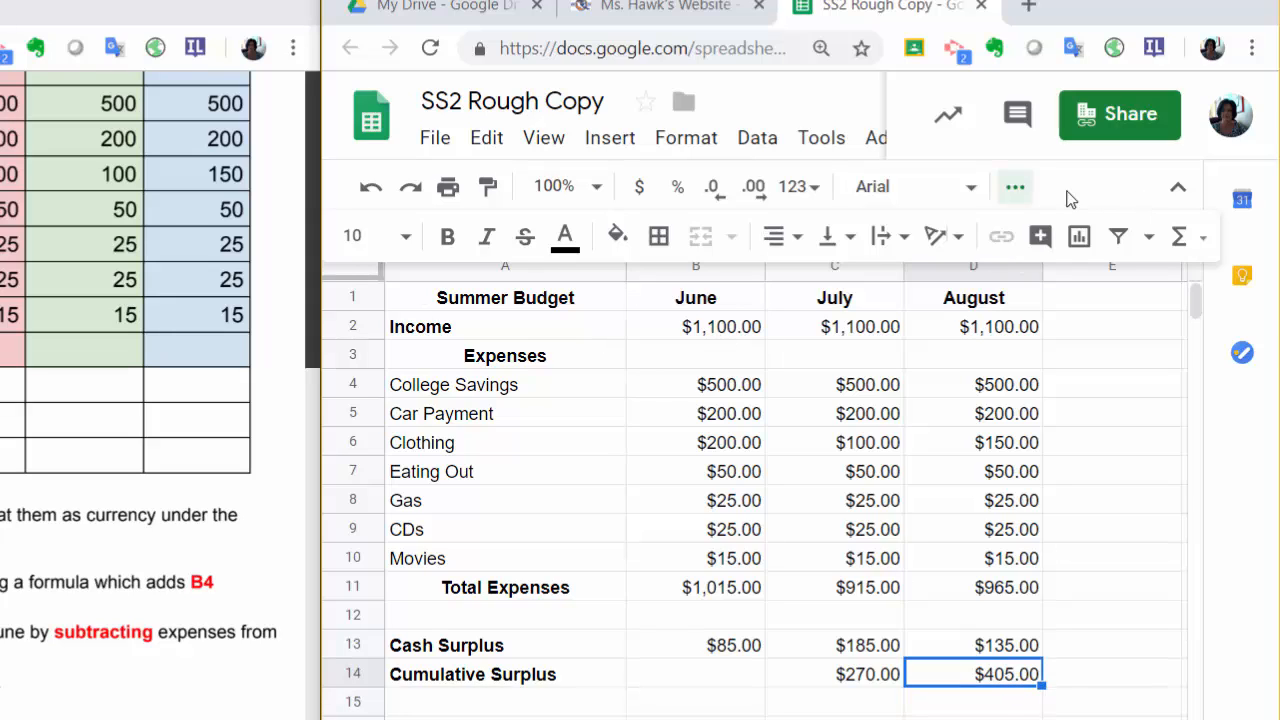
pyautogui.click(1015, 186)
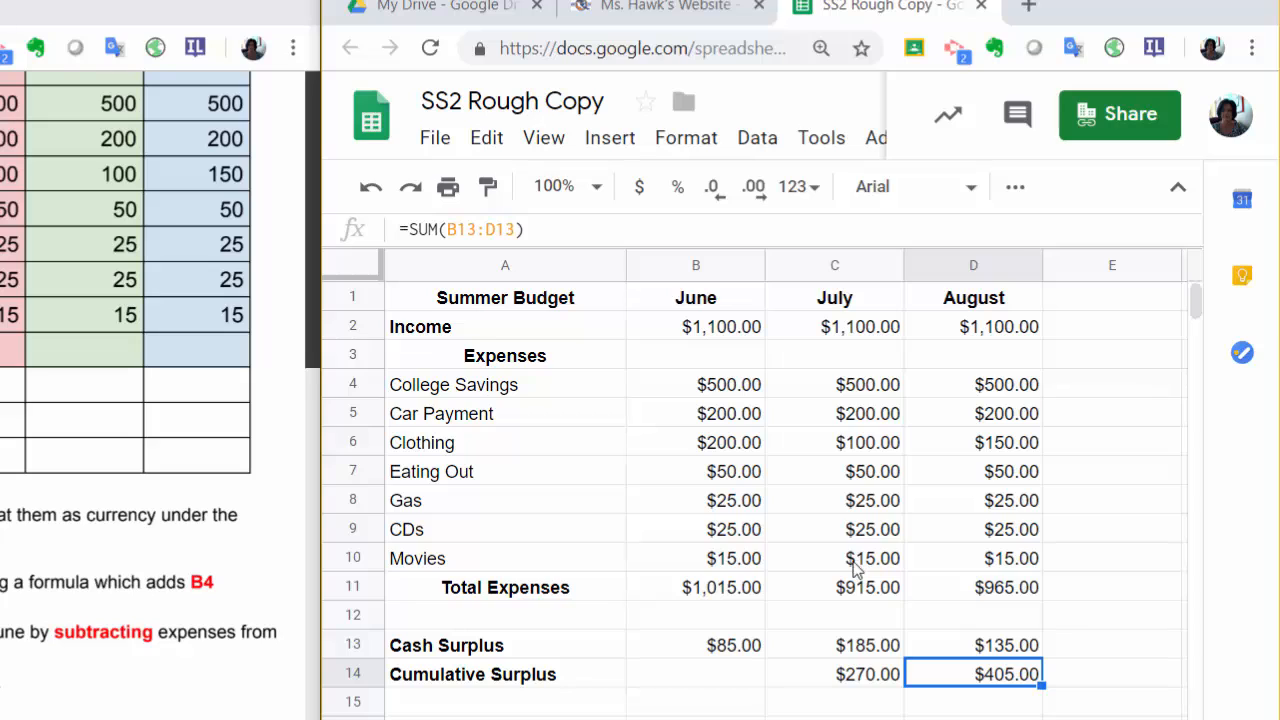
# Apply all borders to the whole budget table, cells A1 through D14.
pyautogui.moveTo(610, 300); pyautogui.dragTo(980, 677)
pyautogui.click(1012, 189)
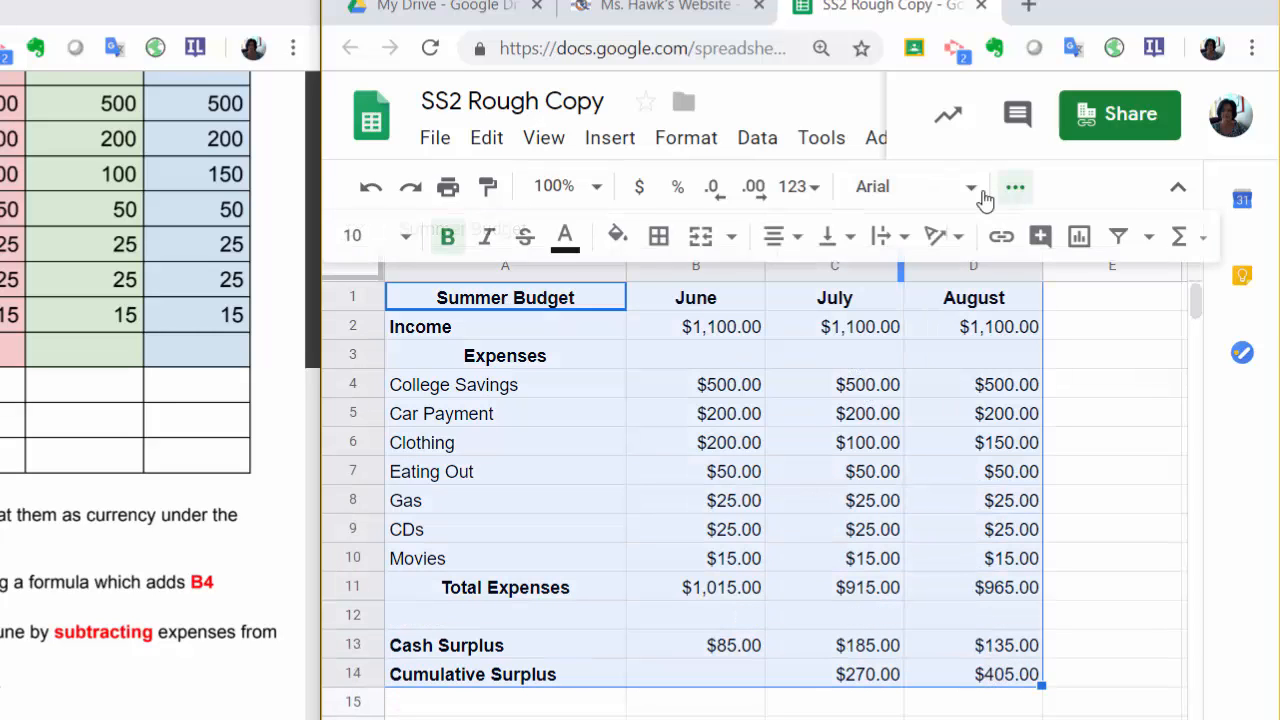
pyautogui.click(659, 240)
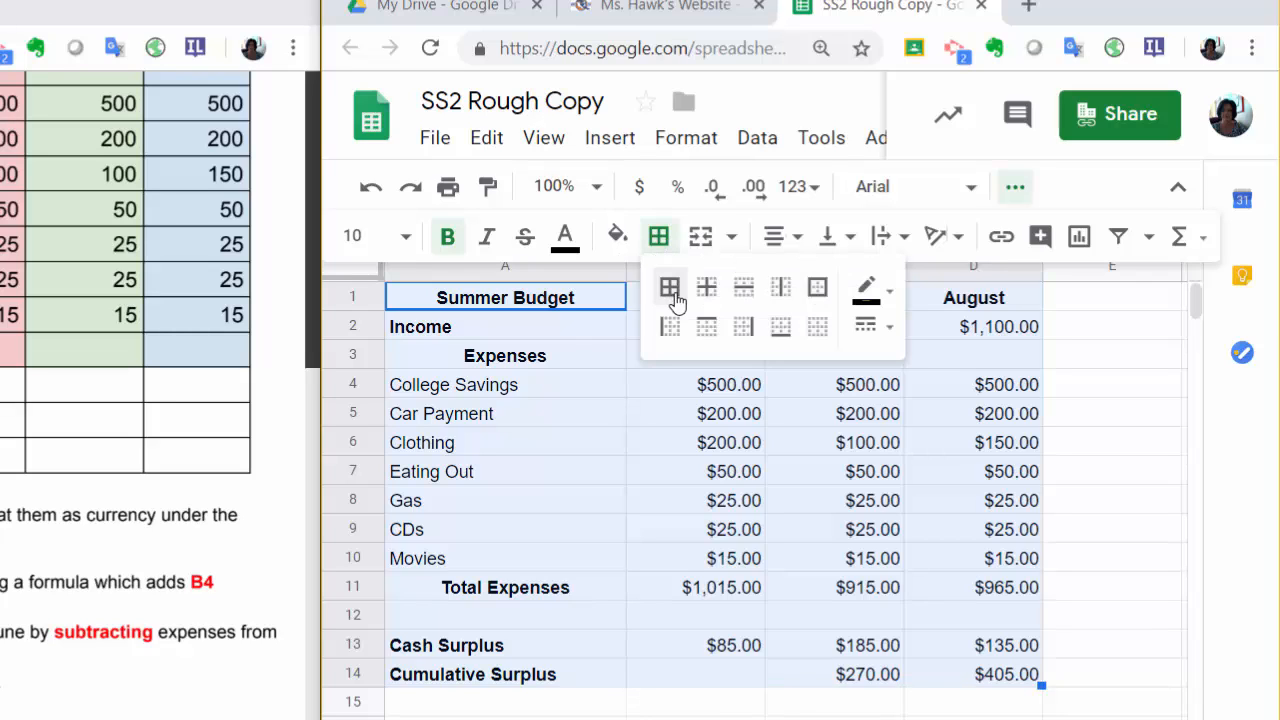
pyautogui.click(670, 290)
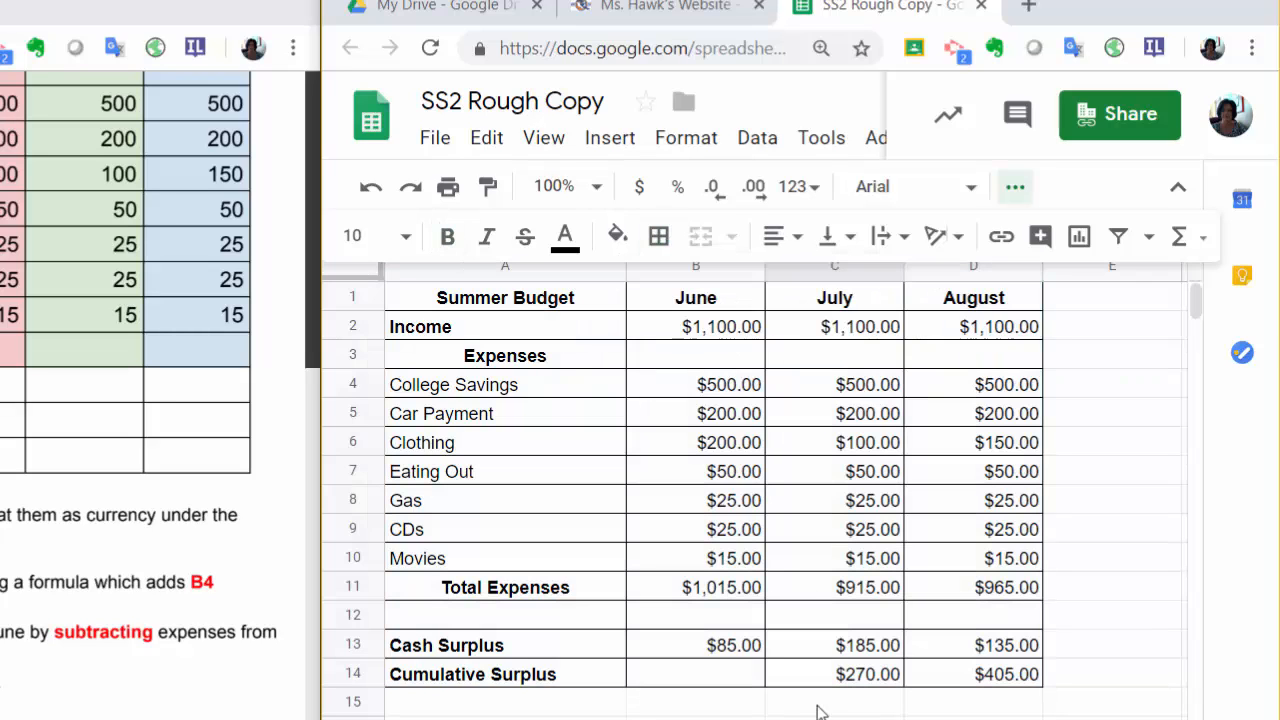
# Fill the June column, cells B1 through B14, with the light red 3 color.
pyautogui.moveTo(730, 303); pyautogui.dragTo(682, 676)
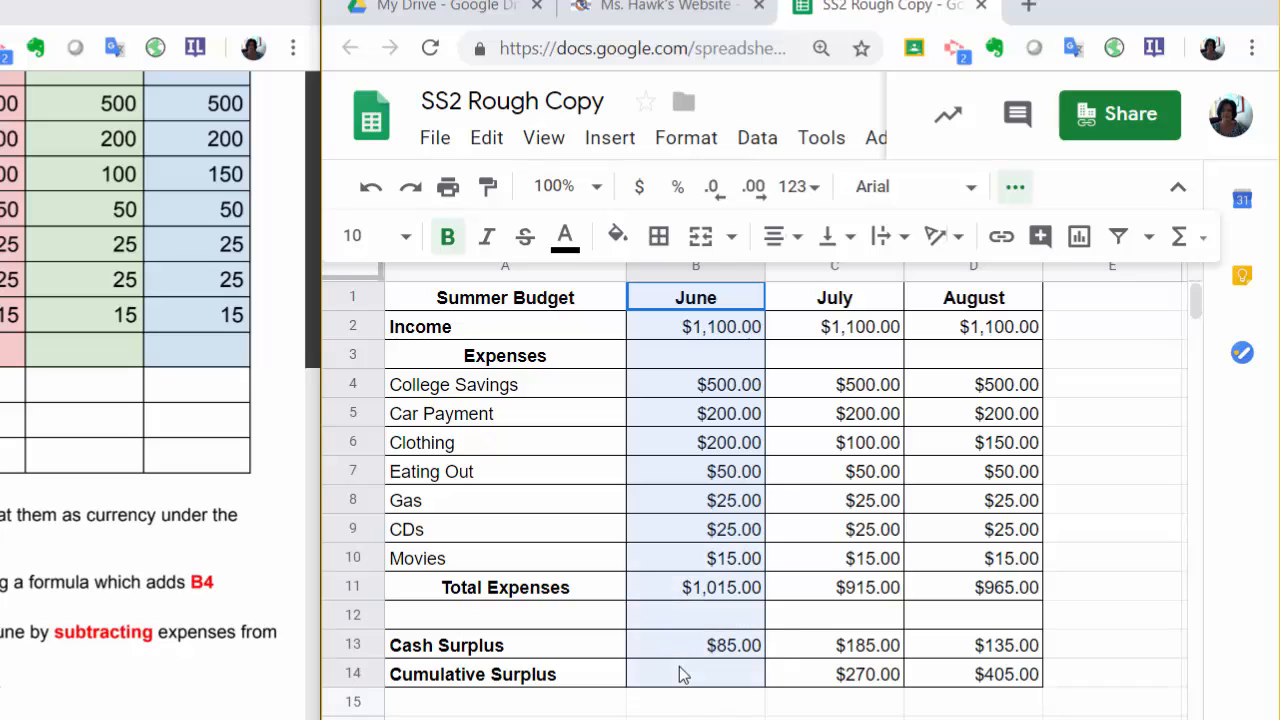
pyautogui.click(620, 238)
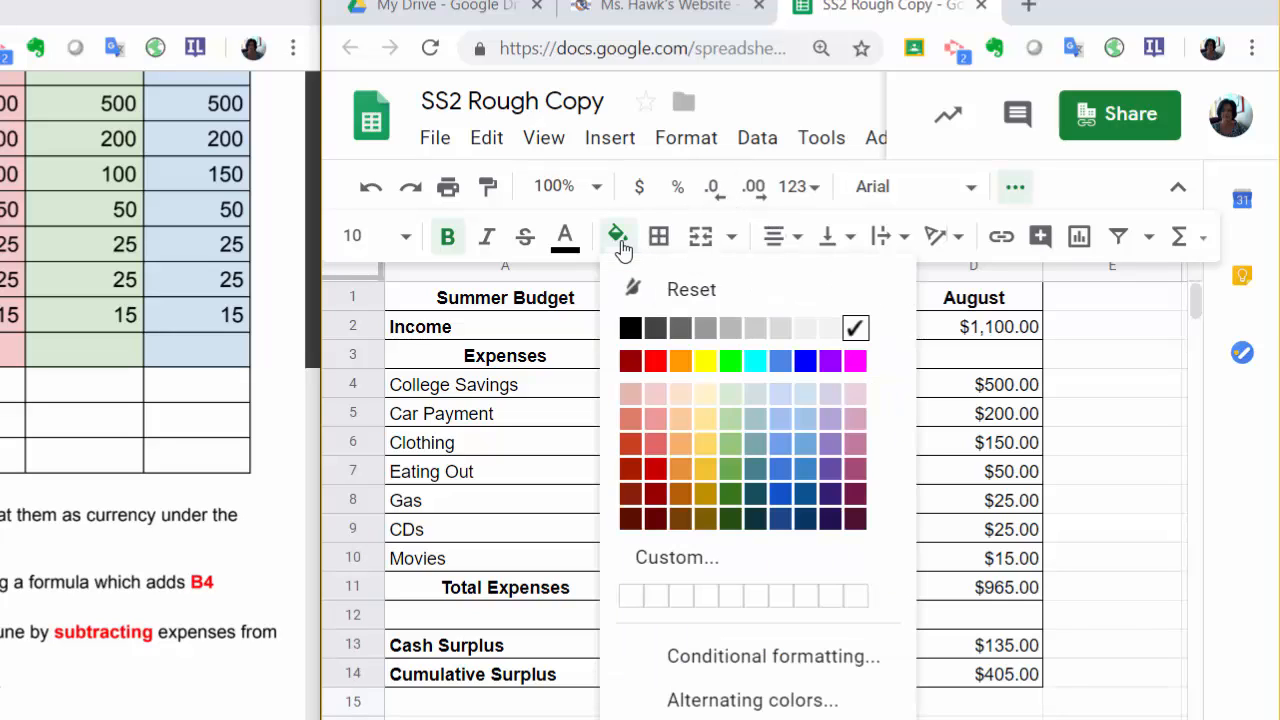
pyautogui.click(660, 396)
pyautogui.click(837, 531)
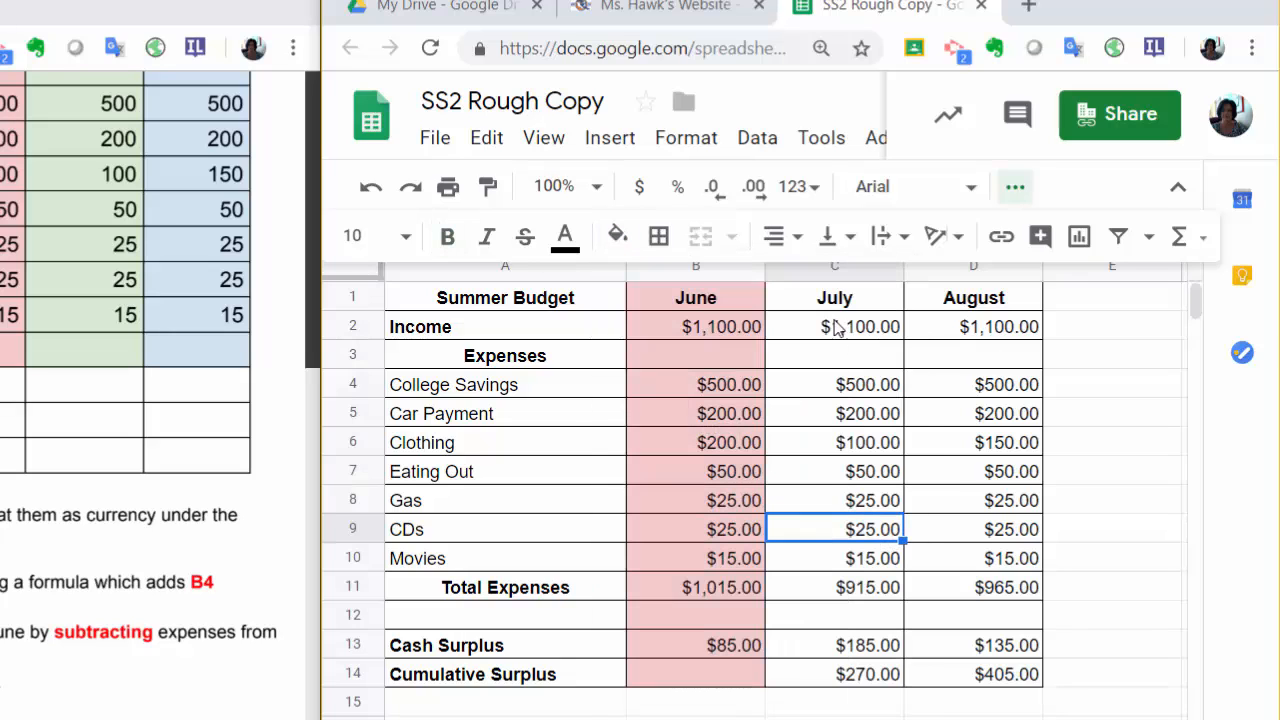
# Fill the July column, cells C1 through C14, with light green from the palette's lightest shades.
pyautogui.moveTo(822, 297); pyautogui.dragTo(824, 673)
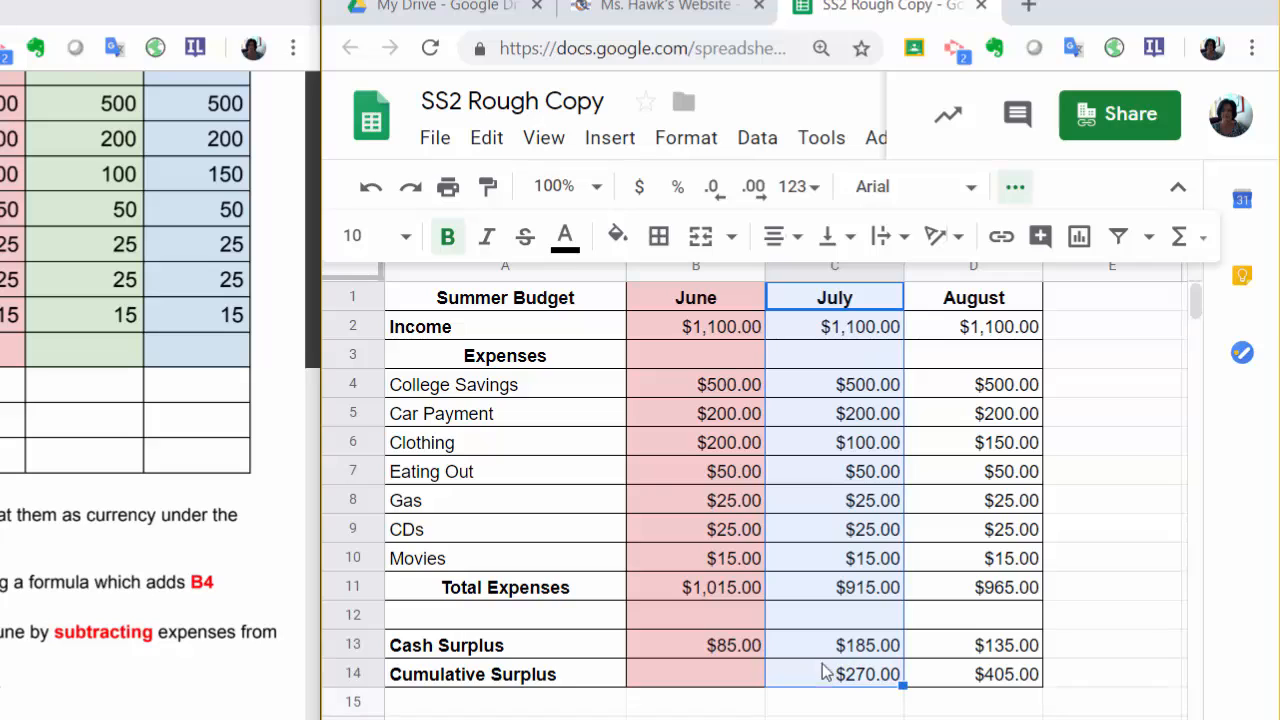
pyautogui.click(620, 240)
pyautogui.click(731, 395)
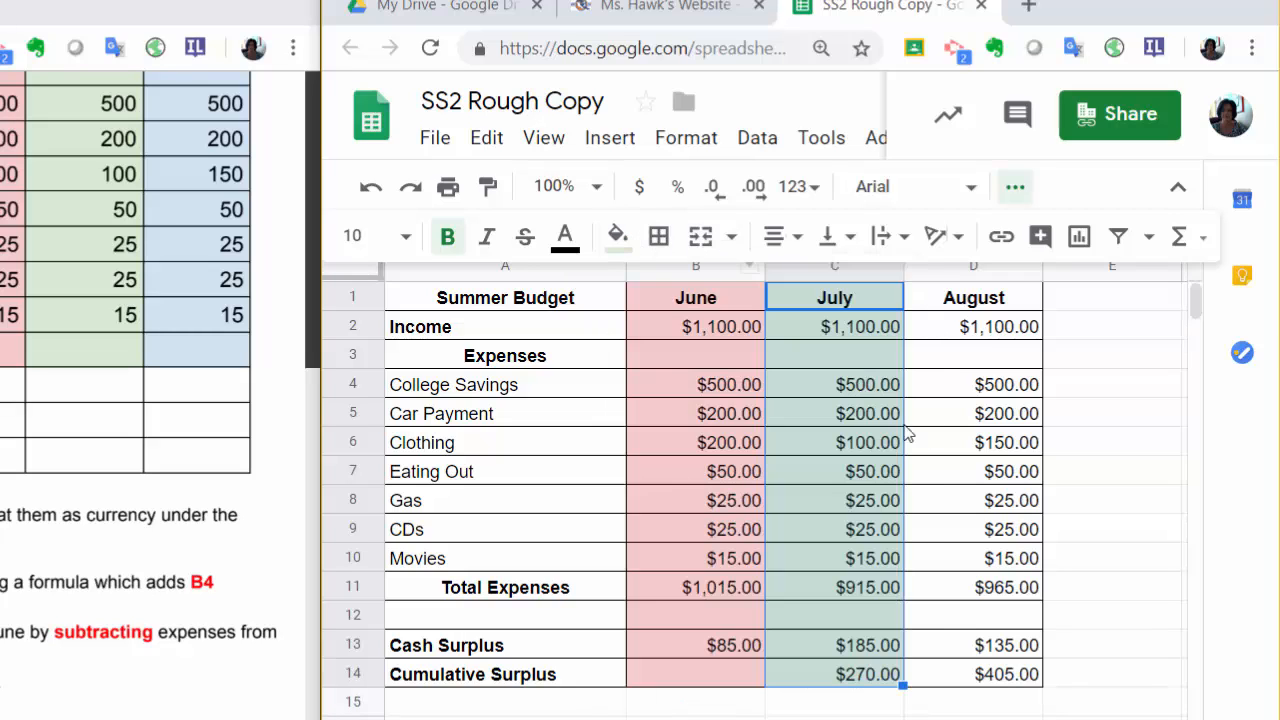
pyautogui.click(960, 476)
# Fill the August column, cells D1 through D14, with light blue and confirm the spreadsheet title SS2 Rough Copy.
pyautogui.moveTo(934, 300); pyautogui.dragTo(930, 673)
pyautogui.click(467, 102)
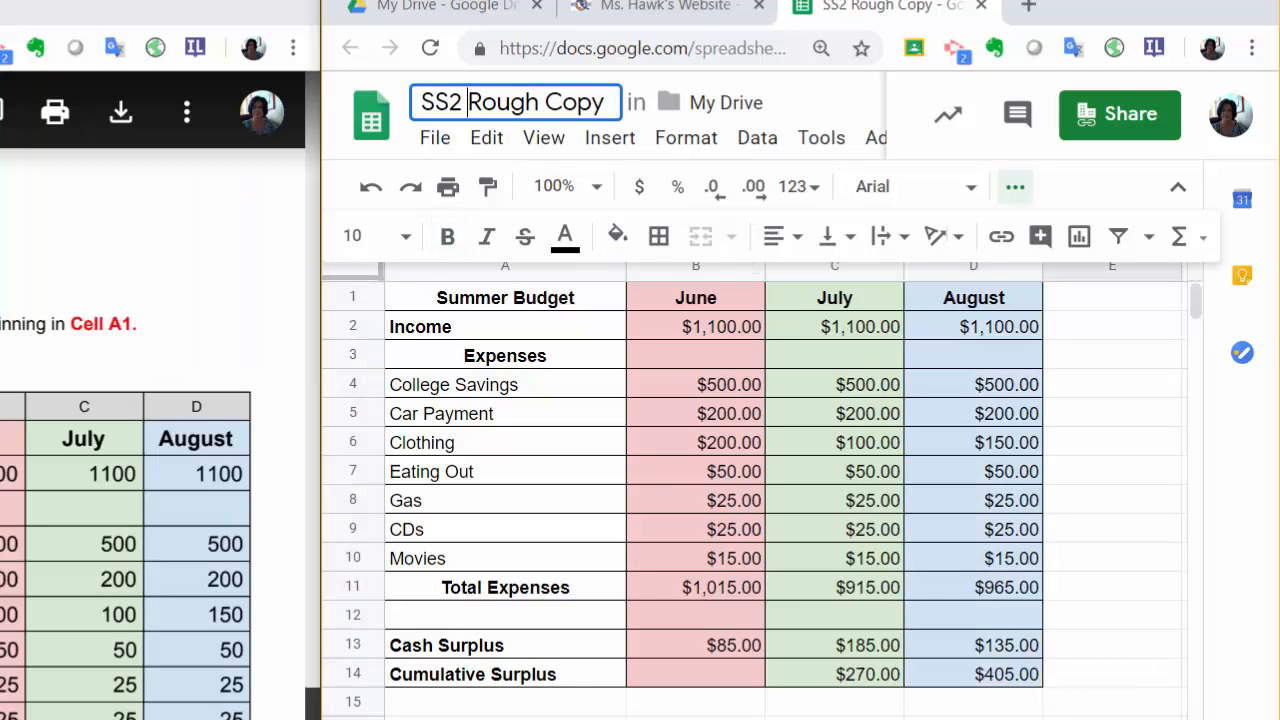
pyautogui.press('Return')
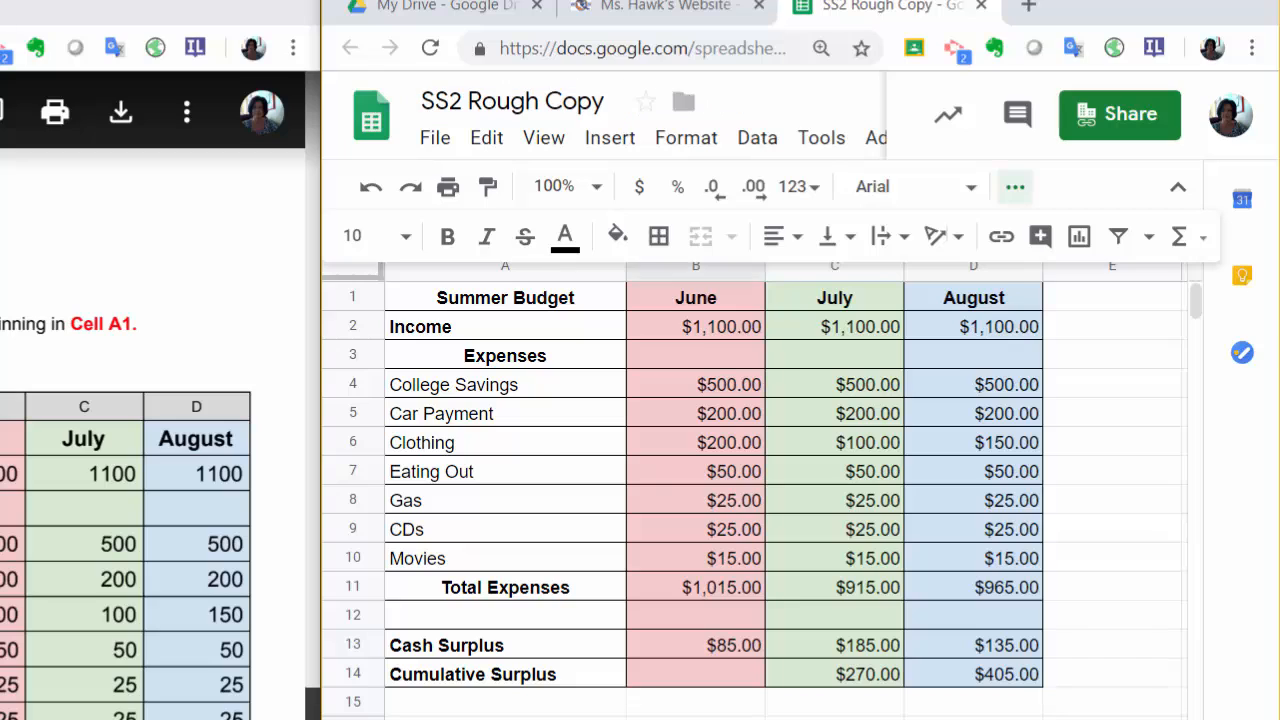